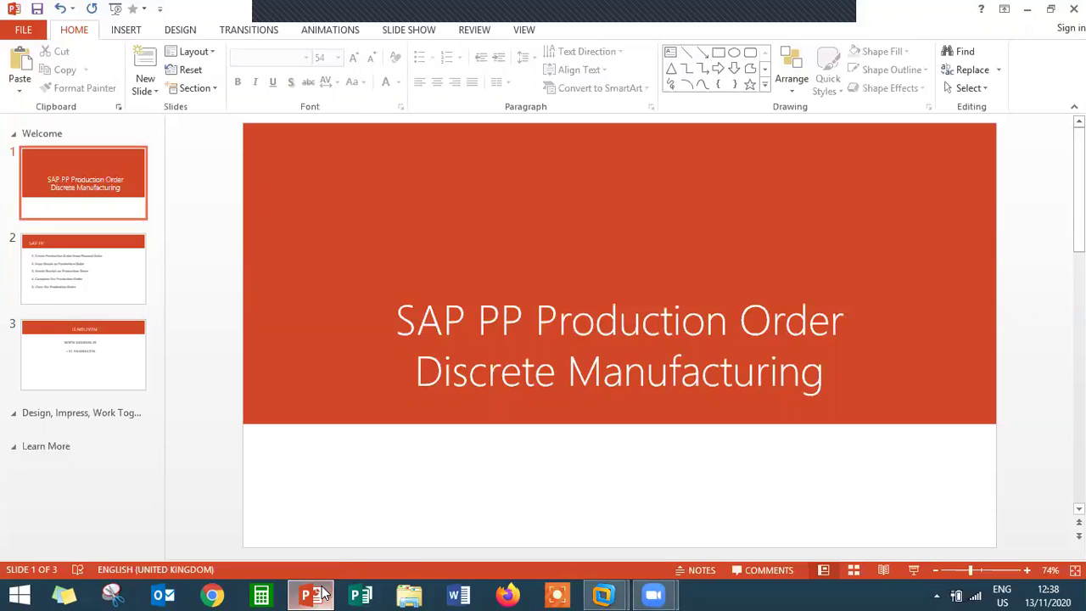
Step: Show the slide listing the production order process and highlight the items on completing and closing the order
left_click(65, 281)
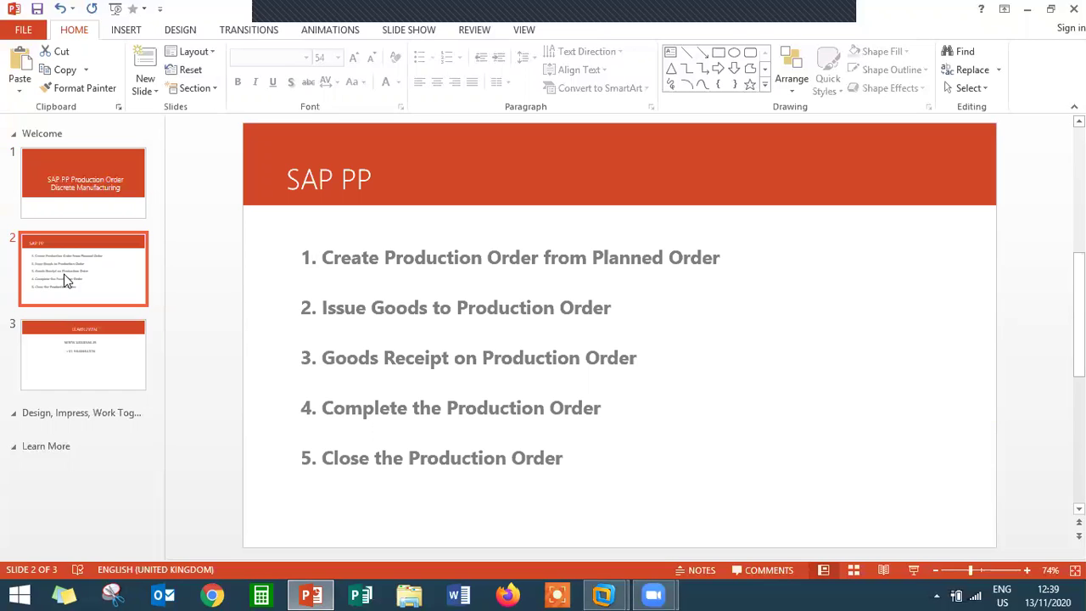
left_click(363, 408)
double_click(363, 408)
triple_click(363, 409)
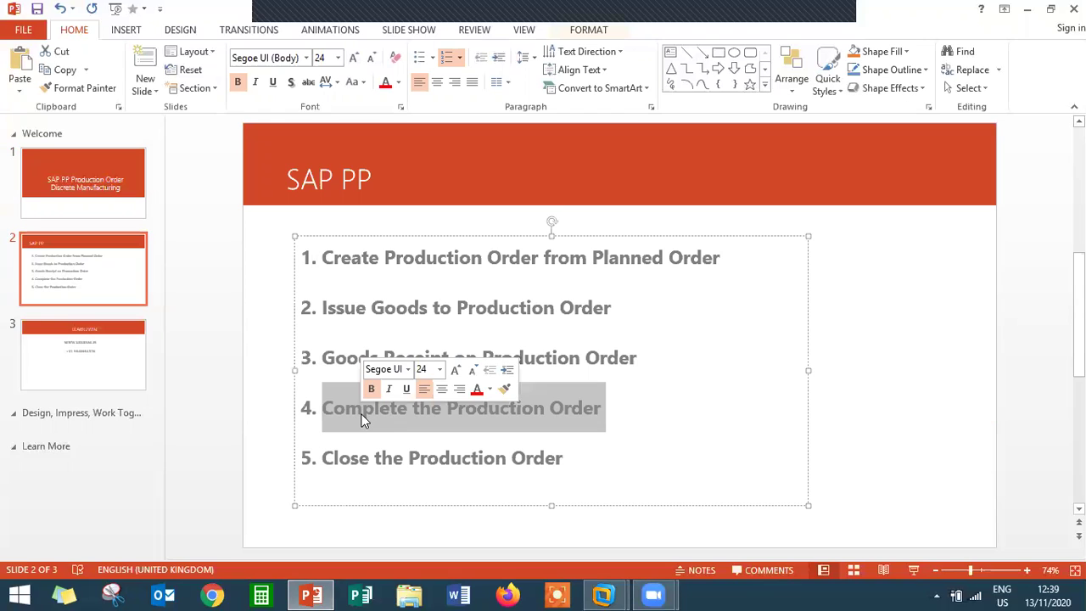
double_click(356, 459)
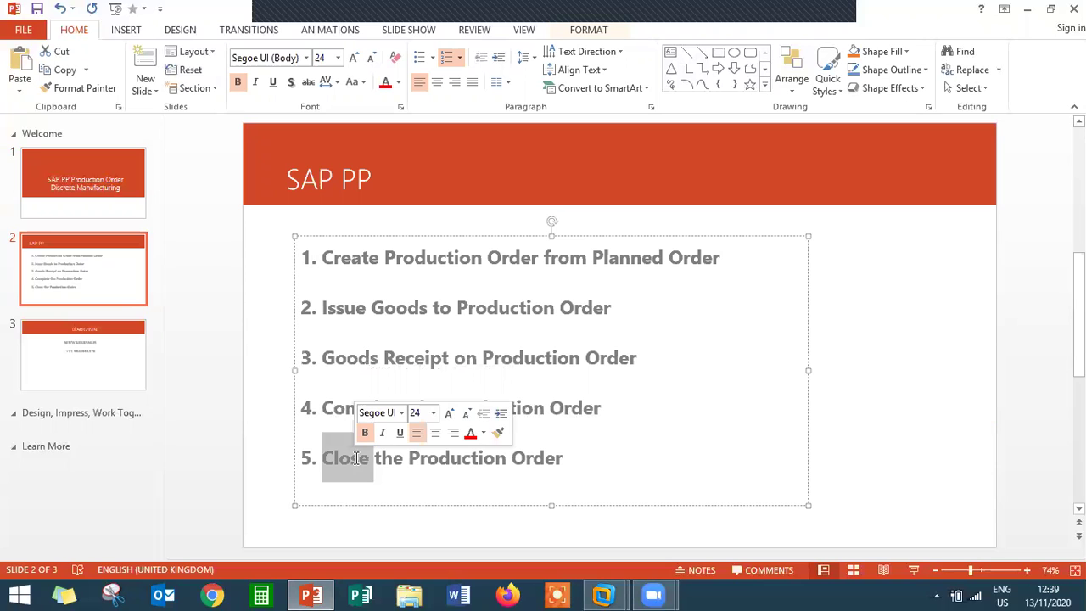
Step: Switch to the SAP system on the Windows Server virtual machine, leave the production order change screen and start transaction MD16
mouse_move(605, 594)
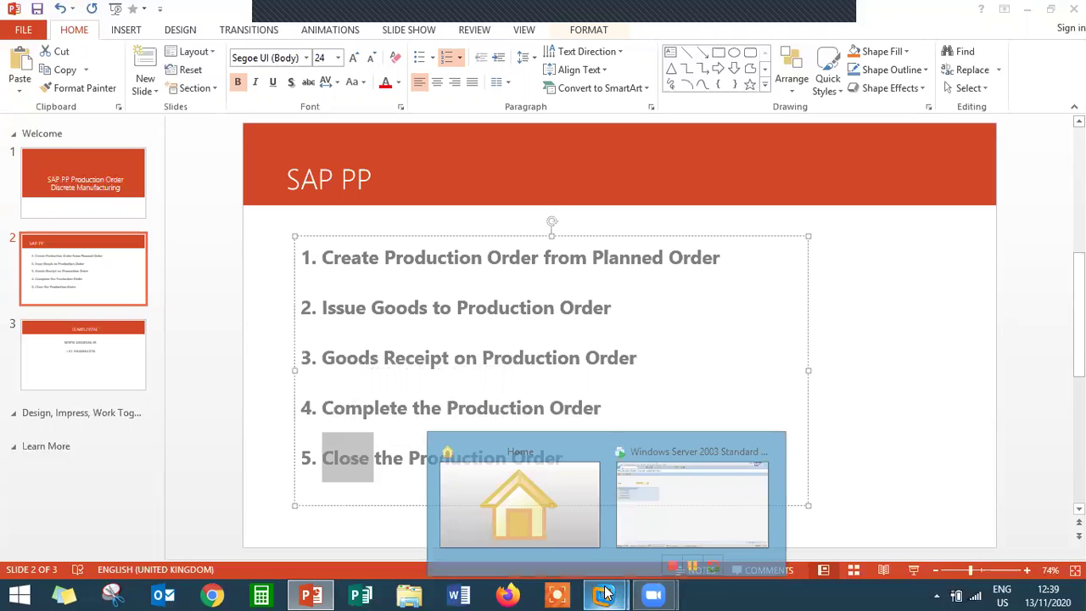
left_click(659, 522)
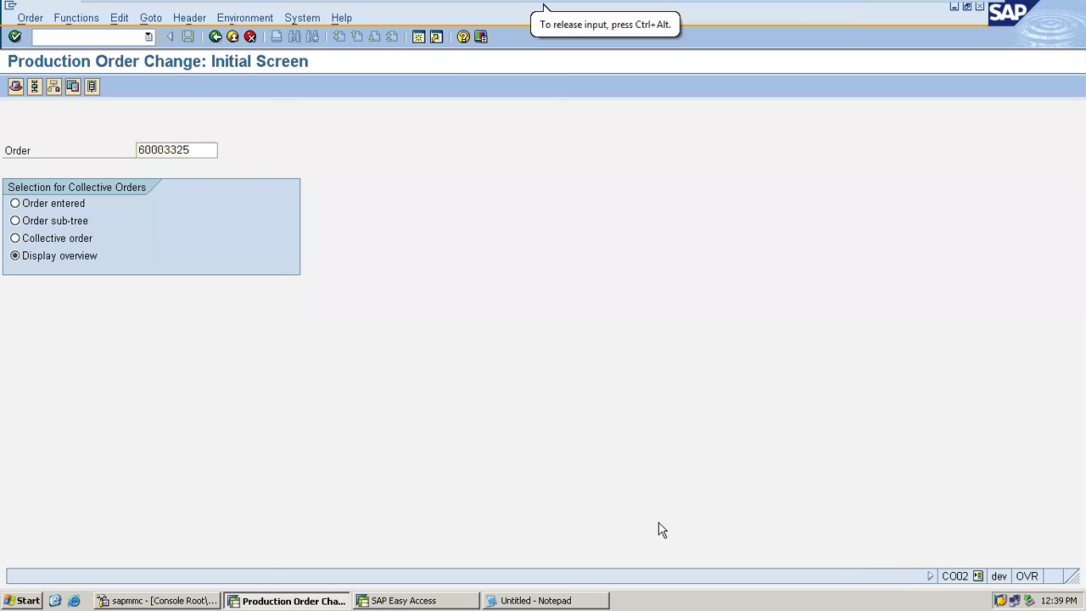
key("F3")
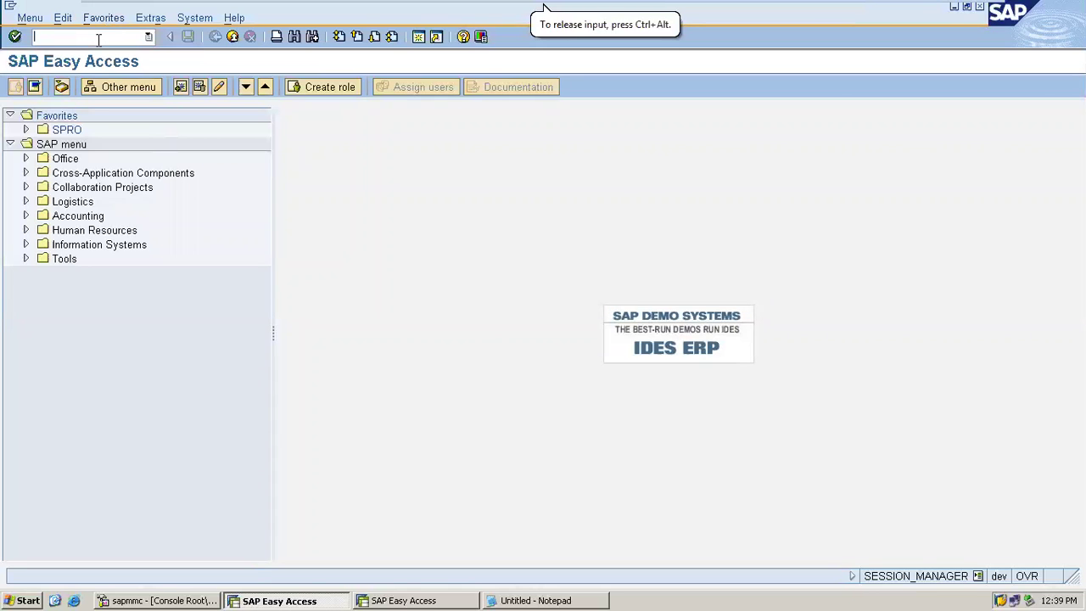
type("MD16")
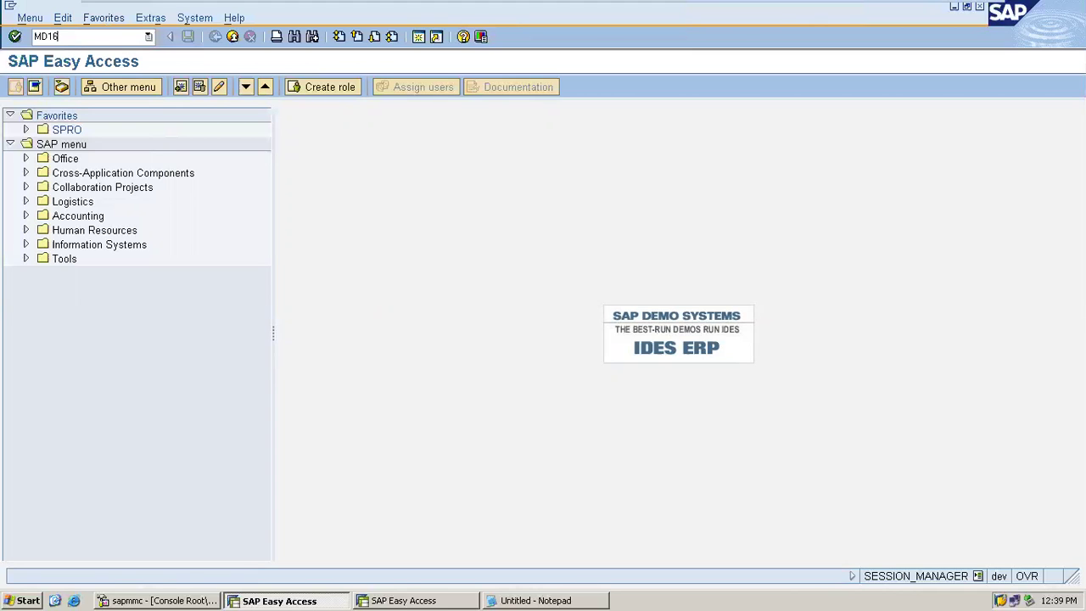
key("Return")
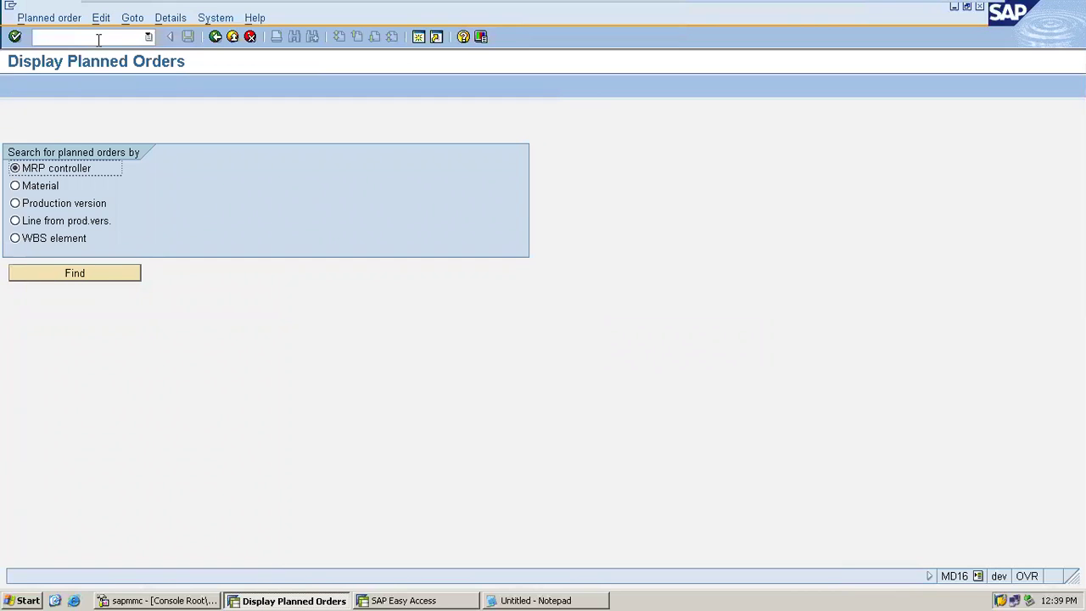
Step: List the planned orders by MRP controller for plant 1000 and controller 000
key("Return")
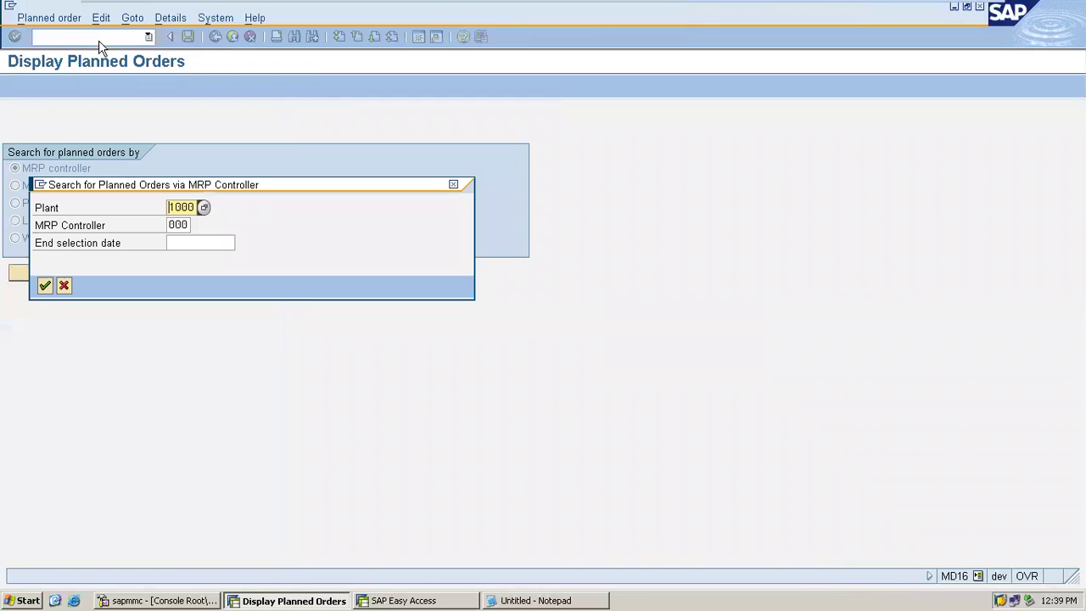
left_click(177, 225)
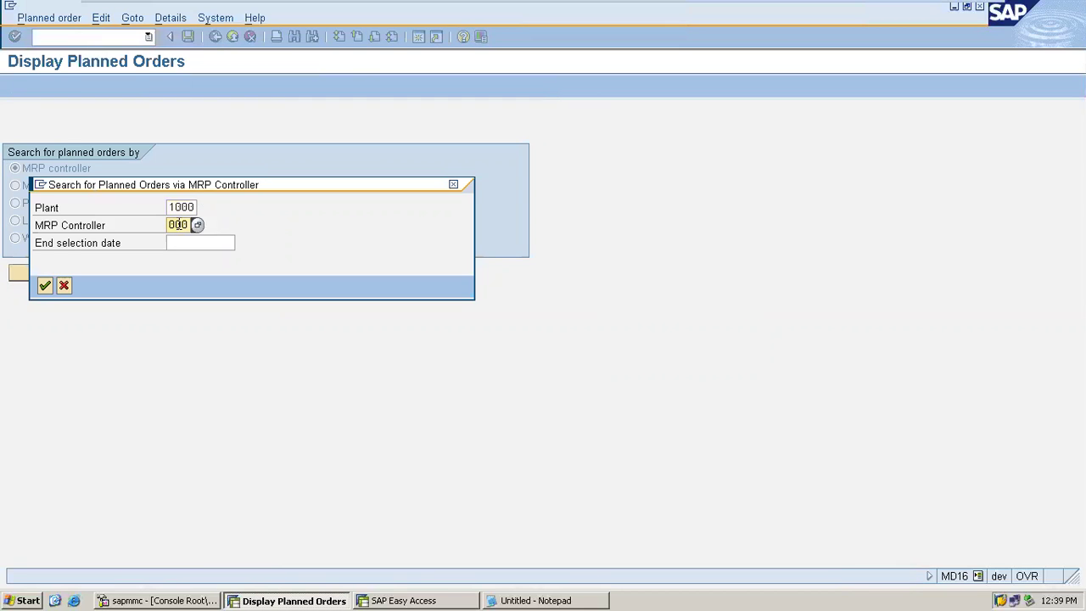
key("Return")
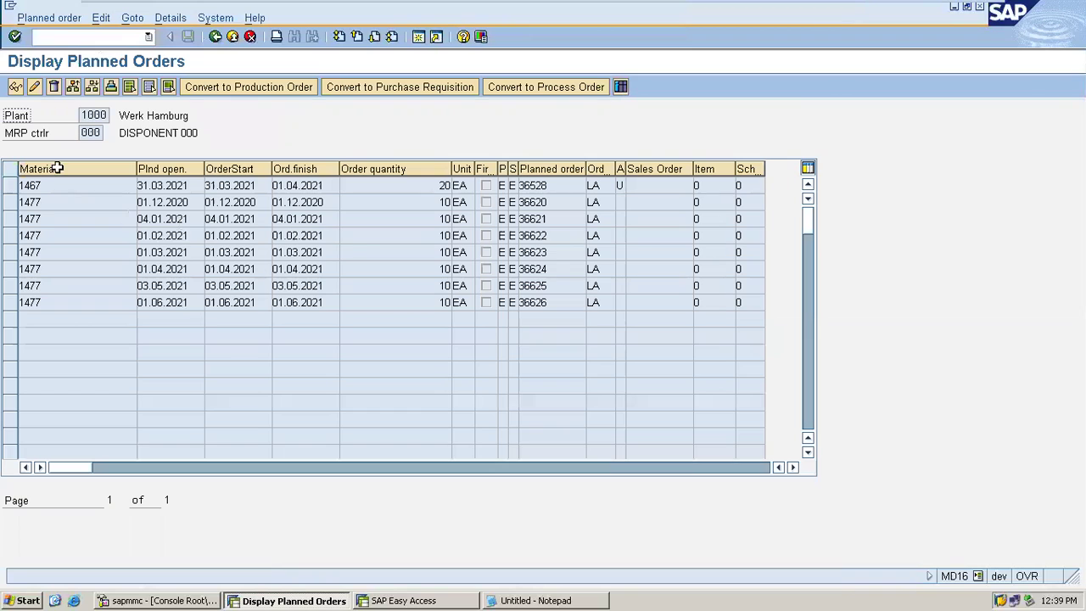
Step: Select all the planned orders for material 1477 in the list
left_click(11, 202)
left_click(10, 218)
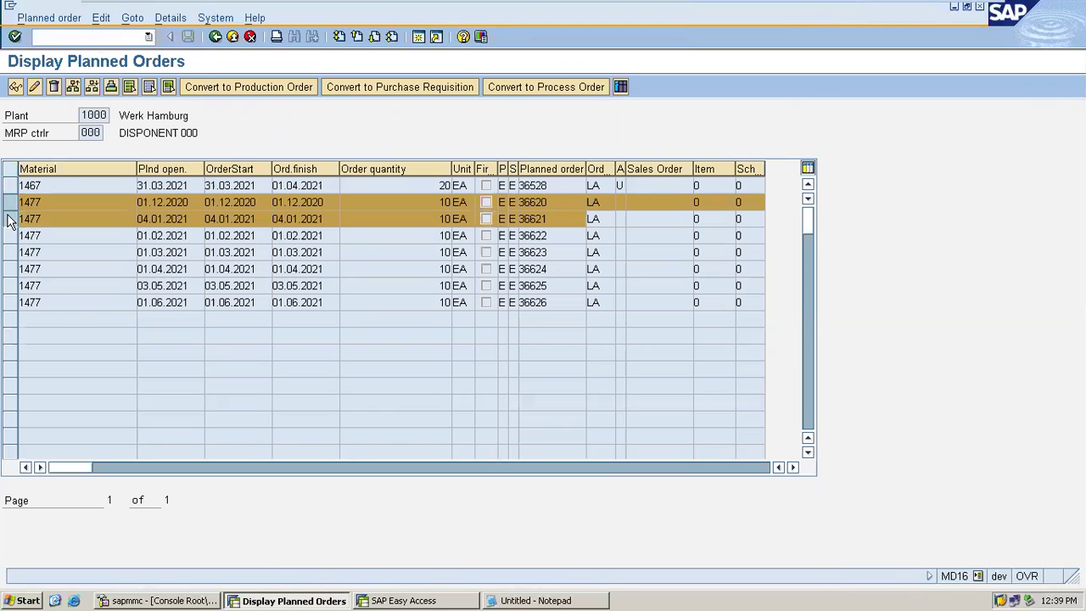
left_click(10, 235)
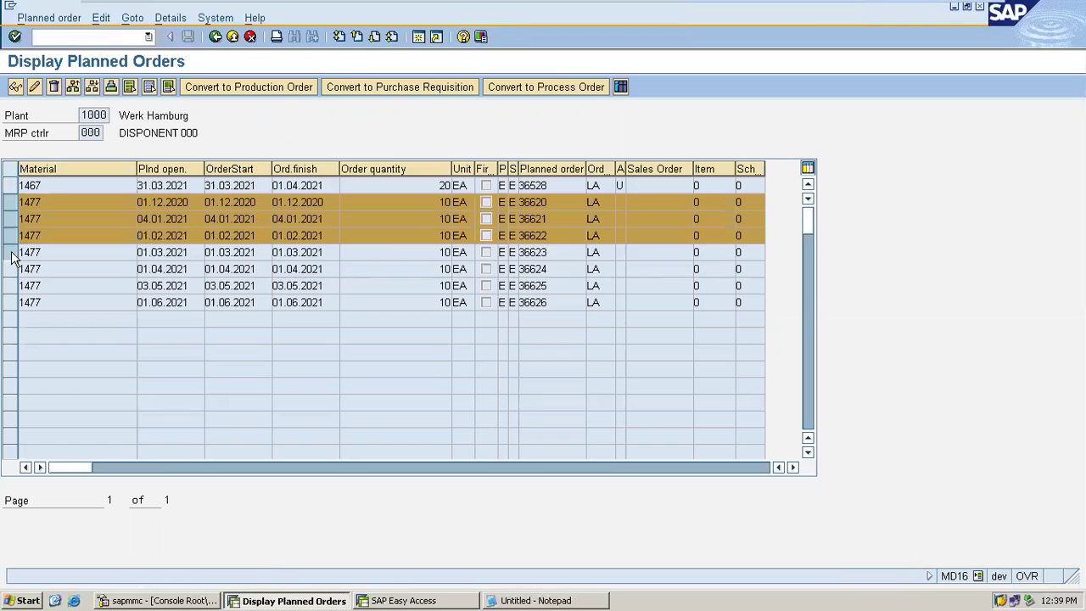
left_click(10, 252)
left_click(10, 269)
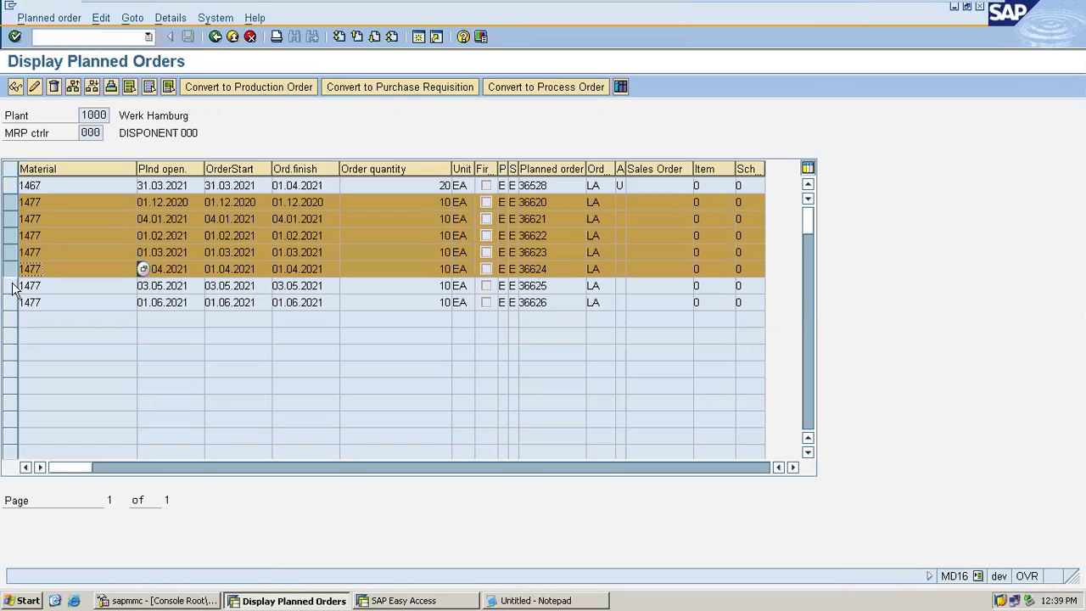
left_click(11, 286)
left_click(10, 302)
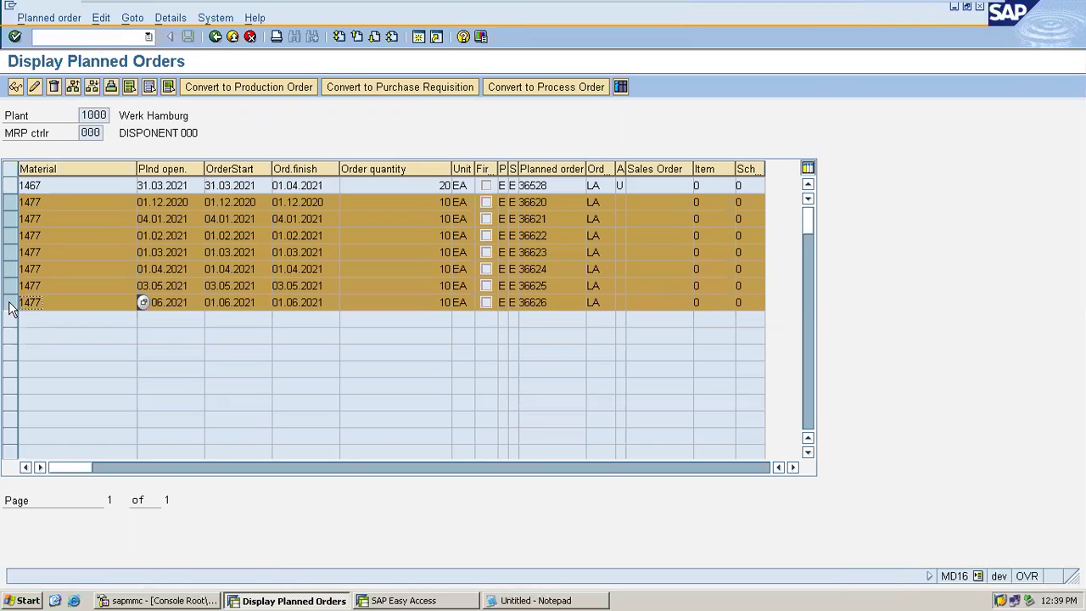
Step: Clear the selection of all the material 1477 planned orders
left_click(72, 205)
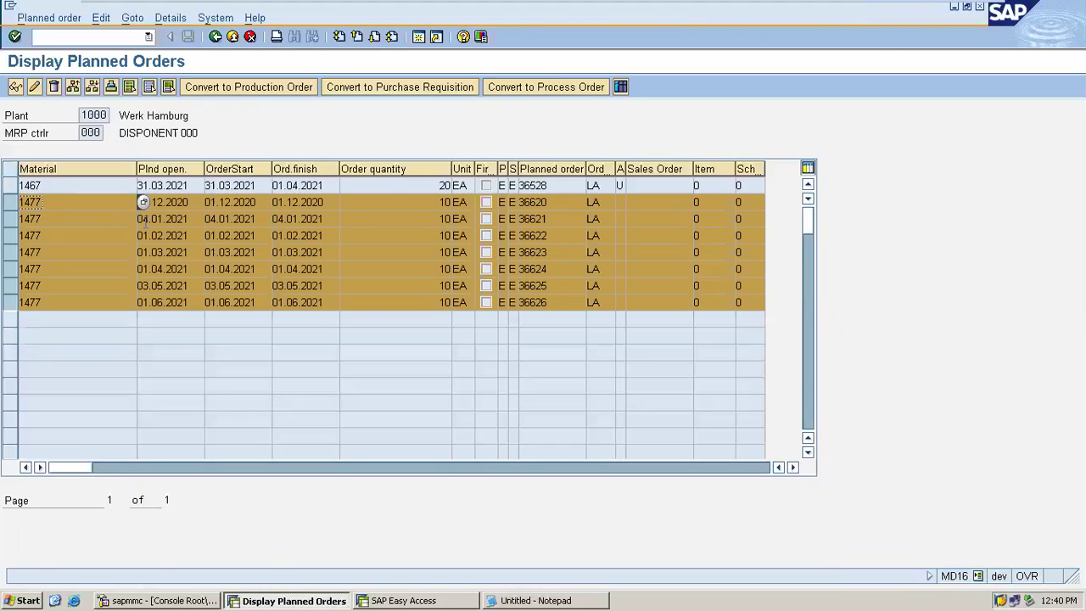
left_click(12, 204, "ctrl")
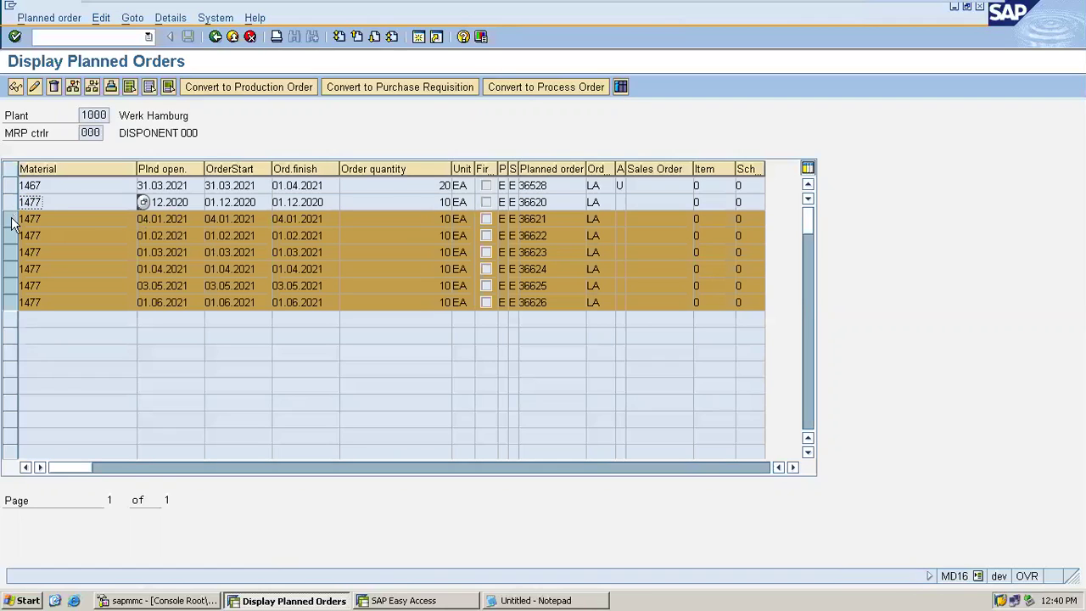
left_click(12, 220, "ctrl")
left_click(11, 236, "ctrl")
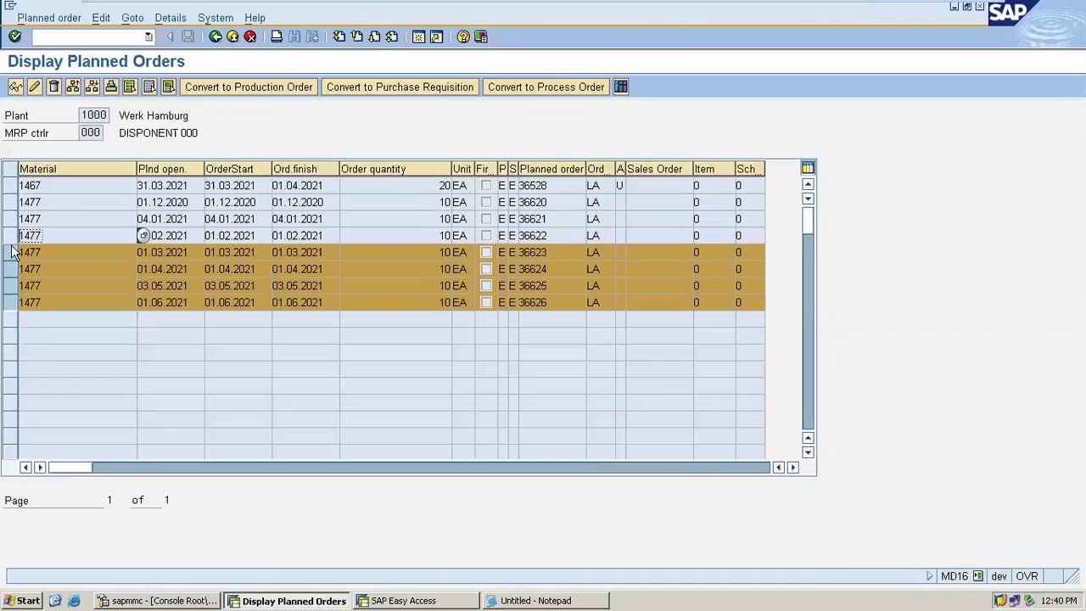
left_click(12, 252, "ctrl")
left_click(12, 269, "ctrl")
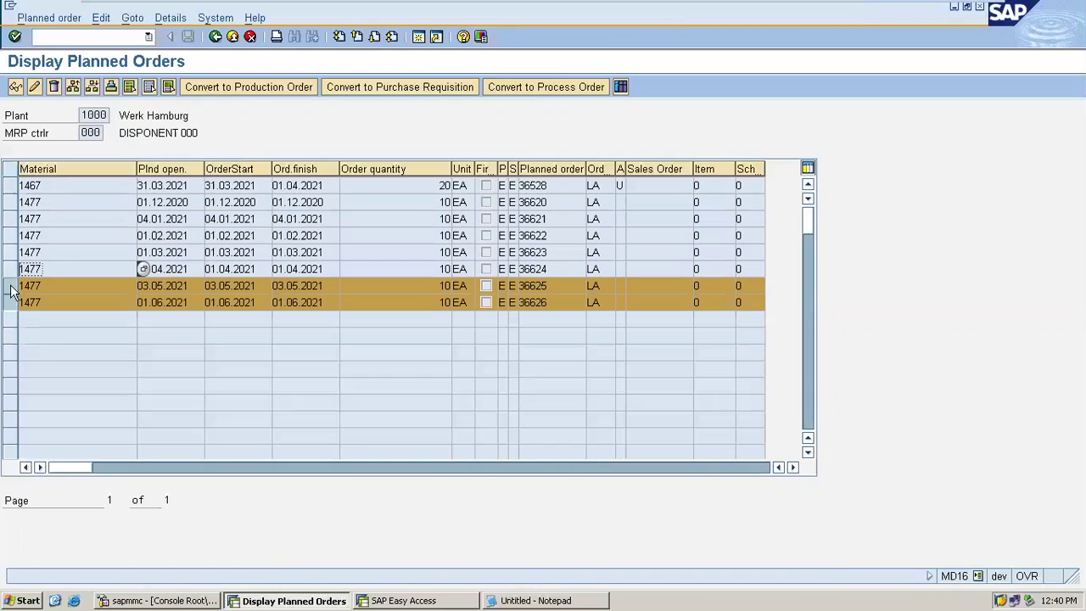
left_click(12, 286, "ctrl")
left_click(12, 303, "ctrl")
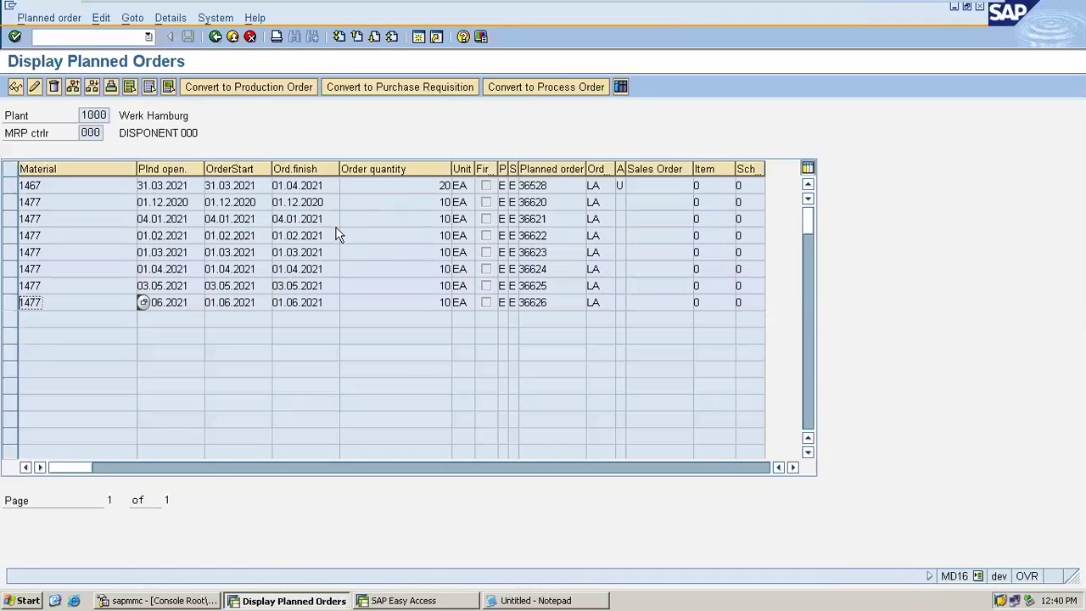
Step: Open material 1477's planned order starting 01.12.2020 for changing
left_click(548, 202)
double_click(548, 202)
left_click_drag(547, 202, 520, 202)
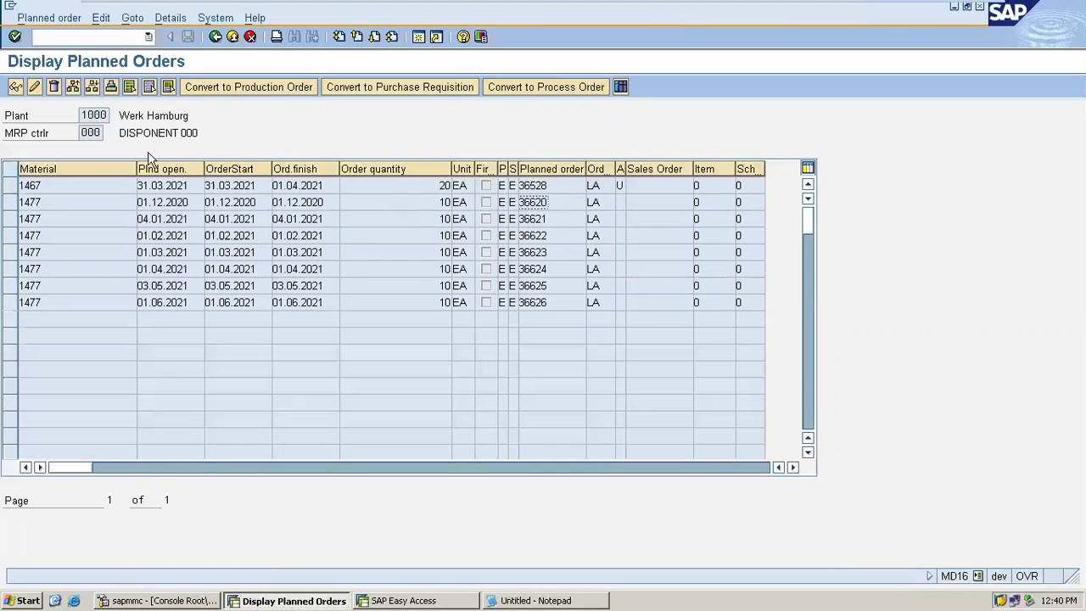
left_click(11, 205)
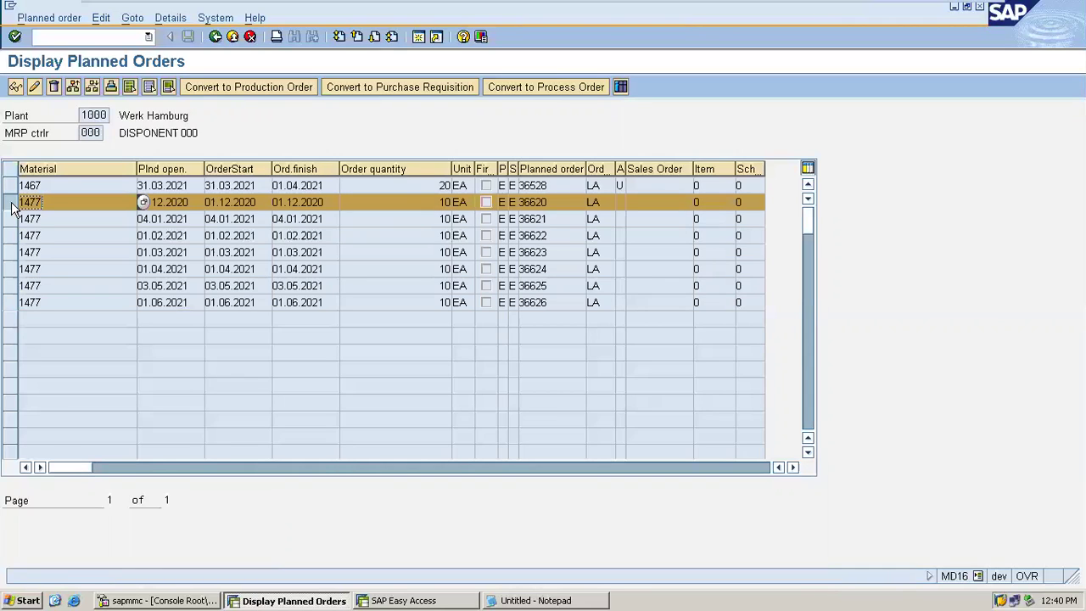
left_click(38, 91)
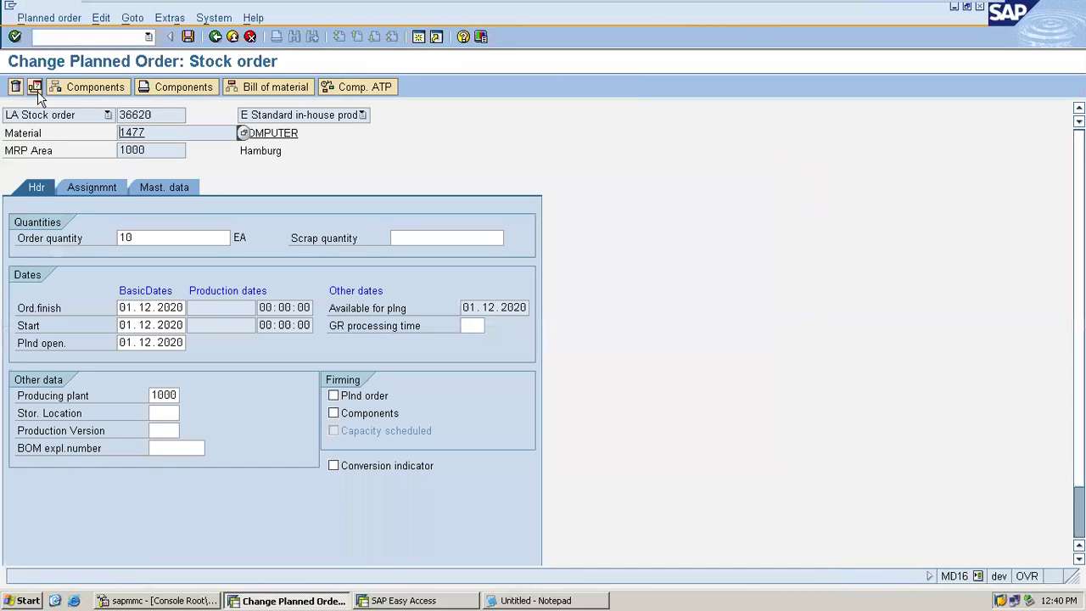
Step: Assign storage location 0001 and production version SS99 to the planned order and save the change
left_click(154, 412)
left_click(161, 427)
key("Return")
left_click(161, 428)
left_click(187, 432)
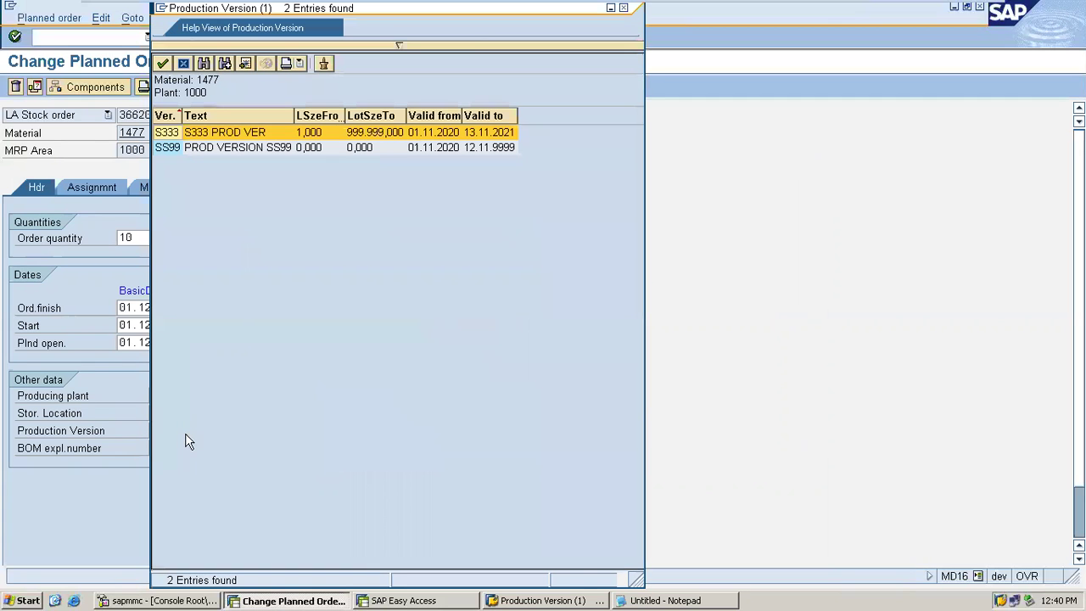
key("Down")
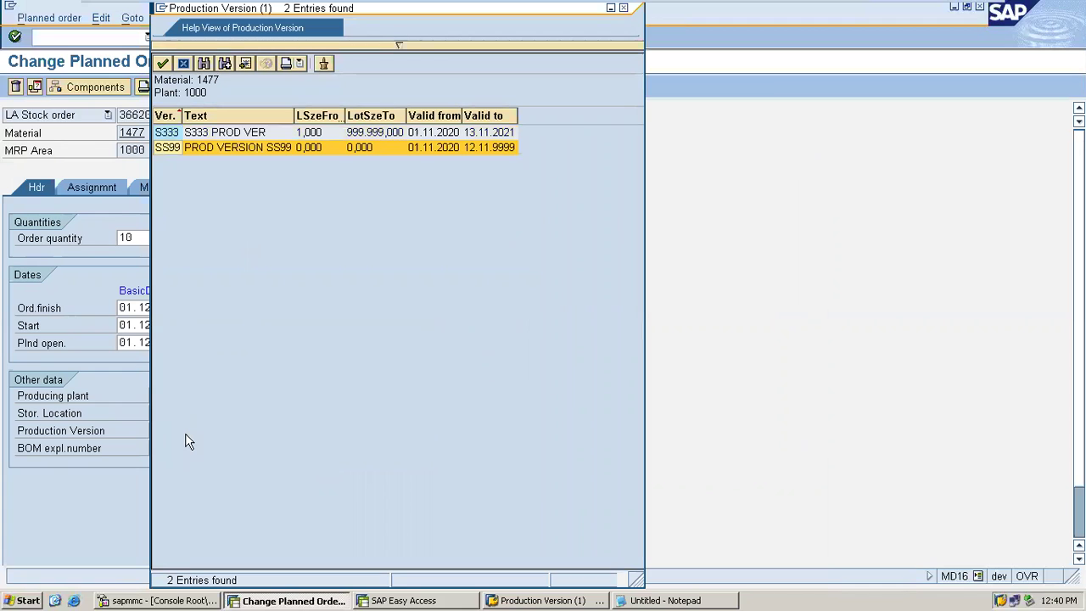
key("Return")
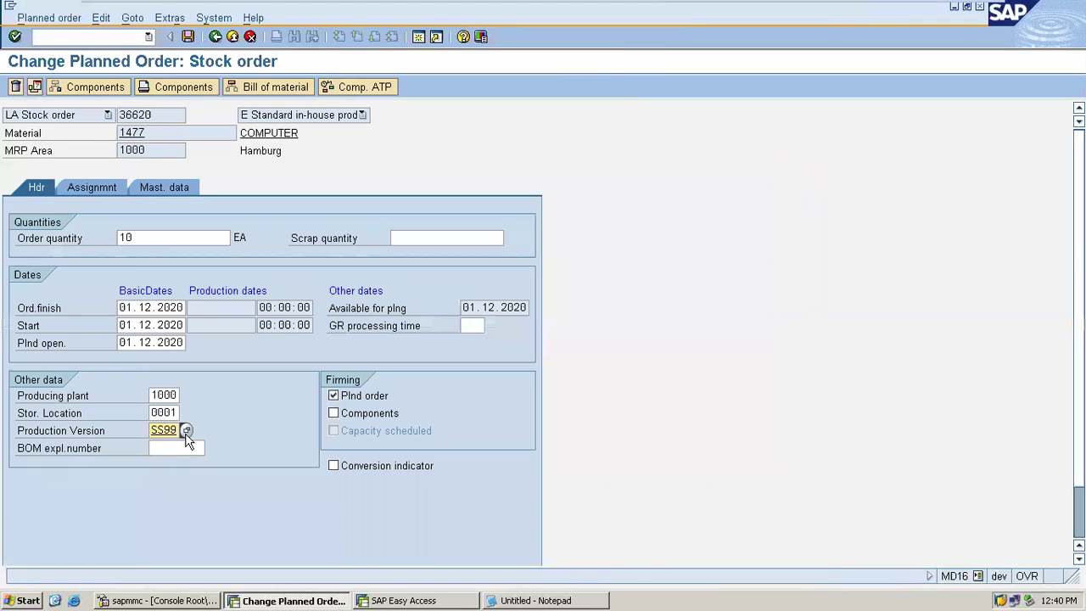
key("Return")
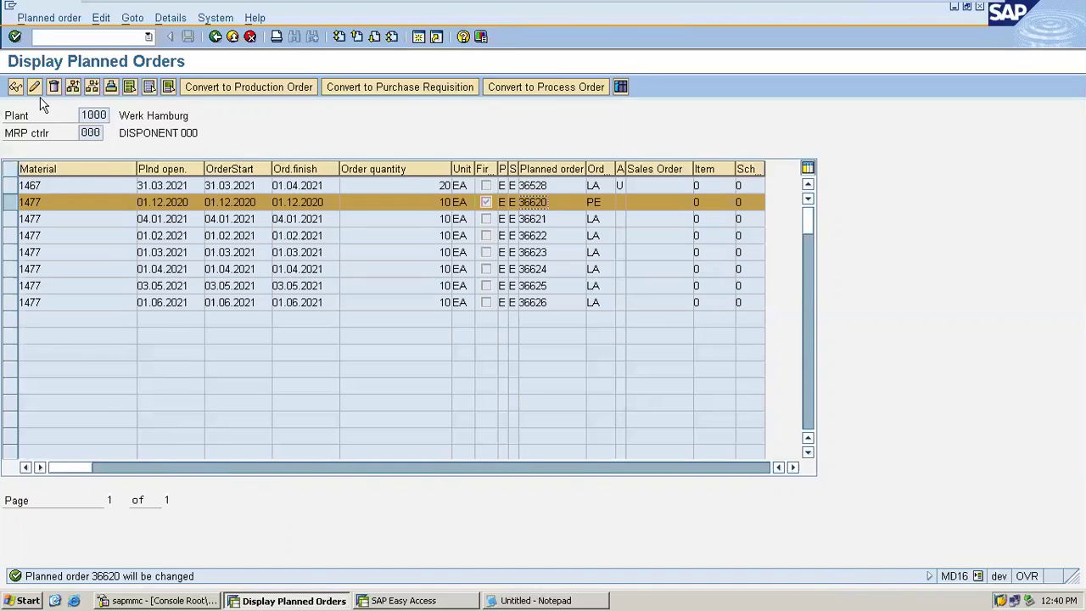
Step: Reopen the same planned order for changing, activate its conversion indicator and save it
left_click(34, 87)
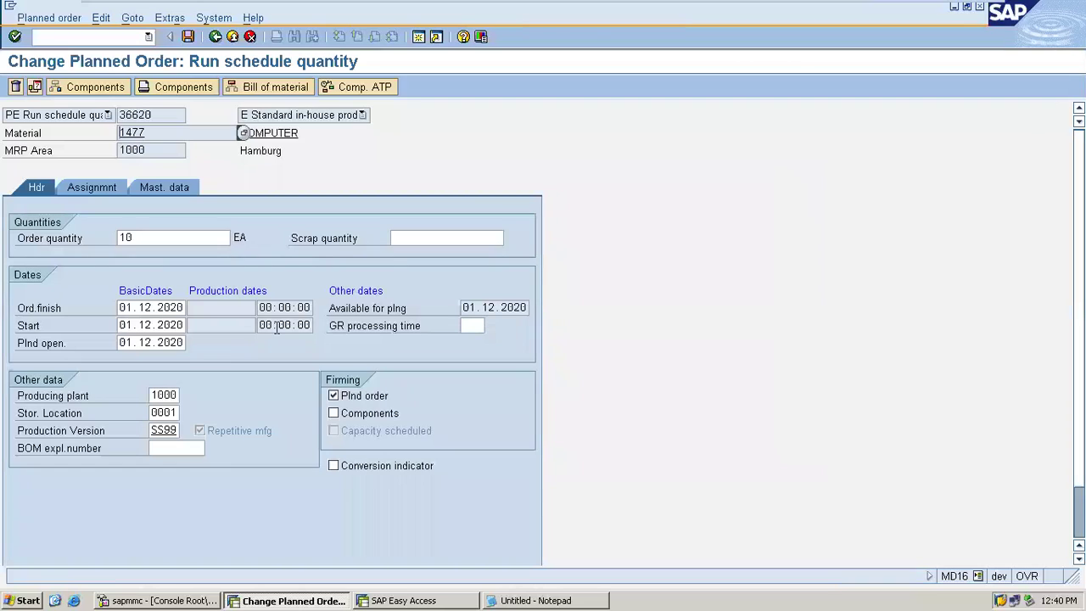
left_click(335, 469)
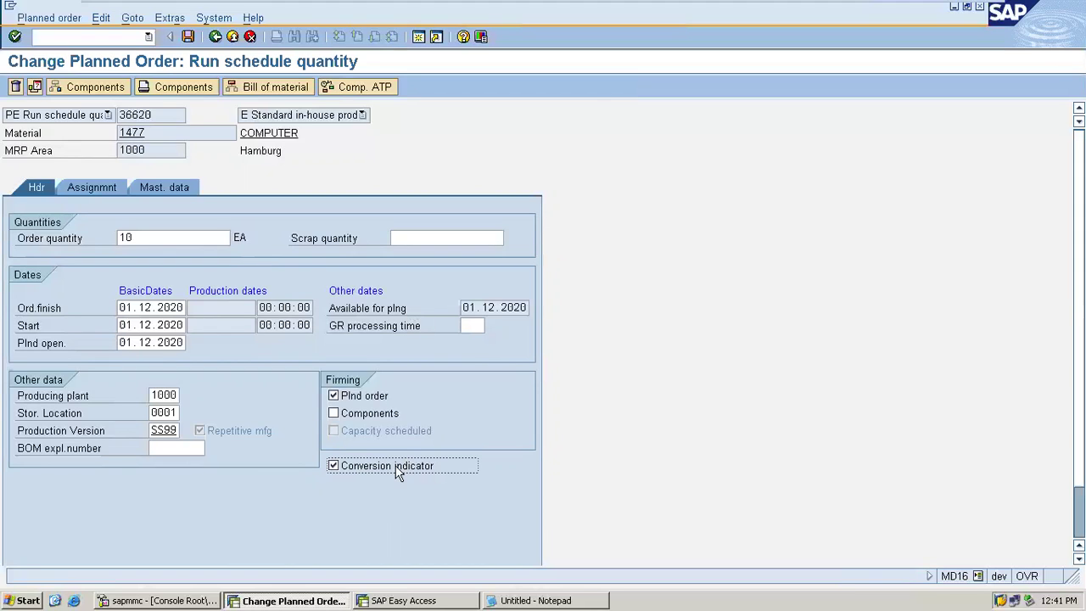
left_click(188, 37)
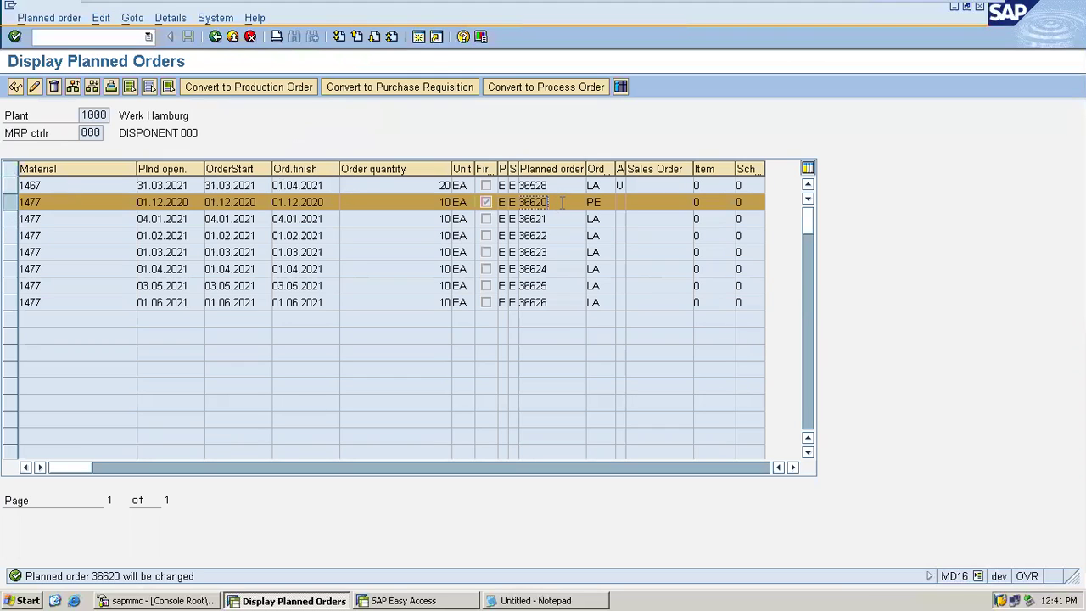
Step: Convert the 01.12.2020 planned order into a production order and check its goods receipt data
left_click(285, 89)
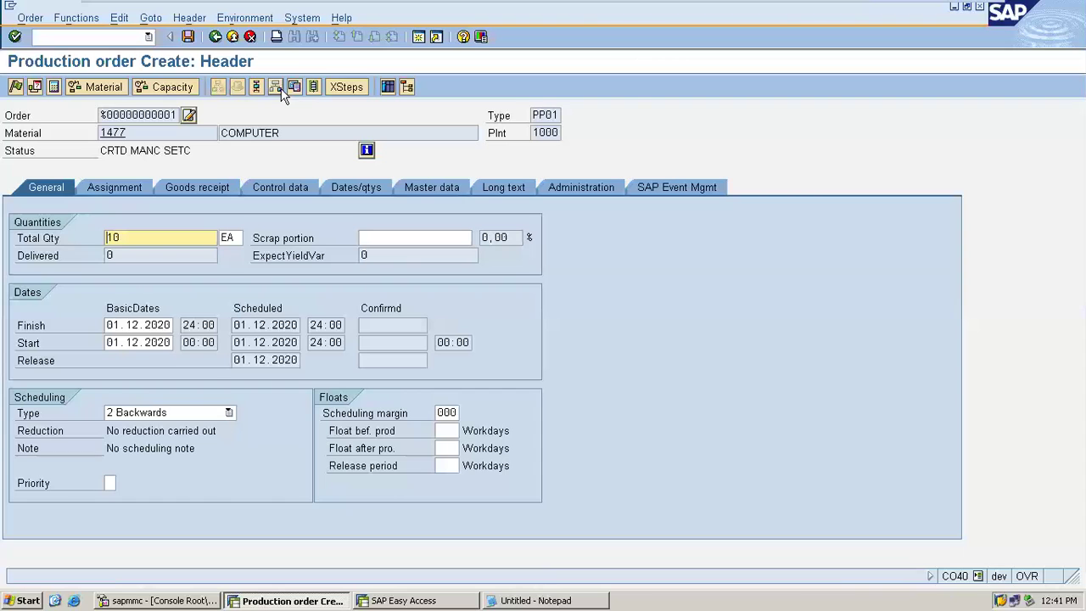
left_click(185, 193)
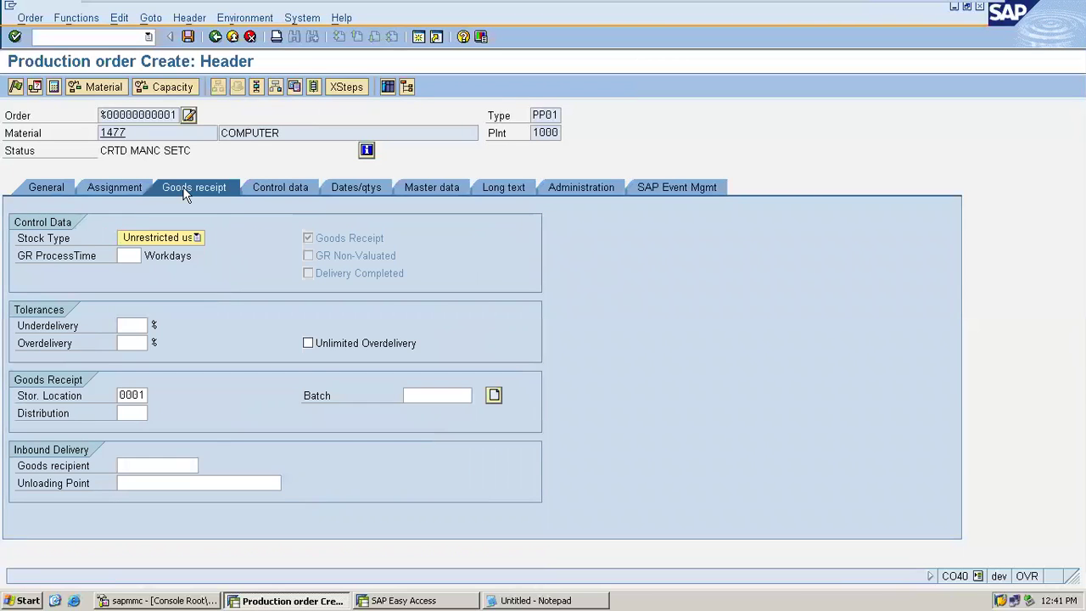
left_click(57, 188)
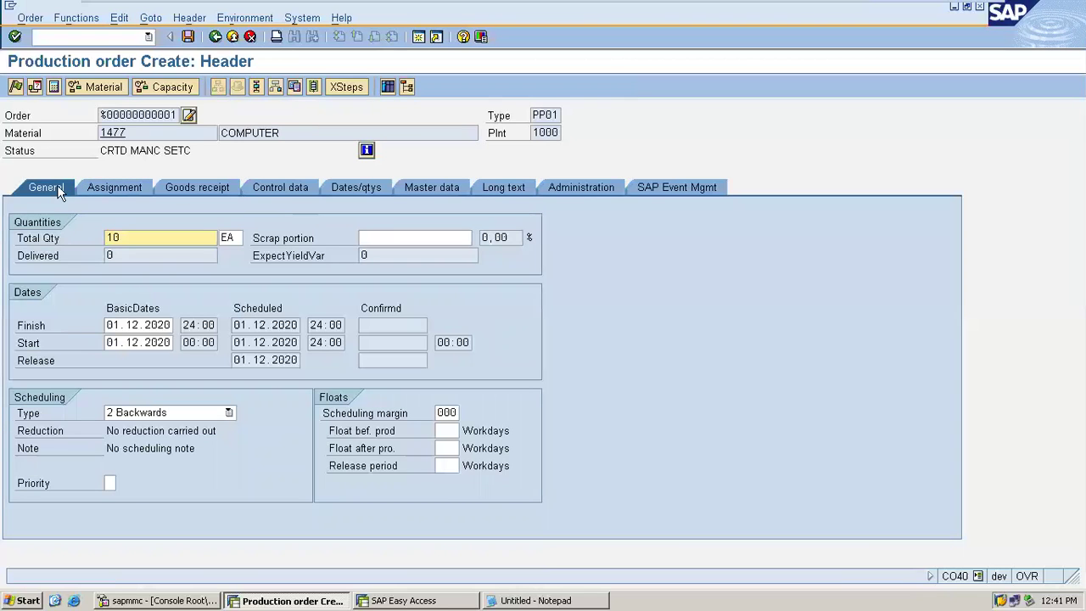
Step: Release the new production order for material 1477 and save it
left_click(15, 88)
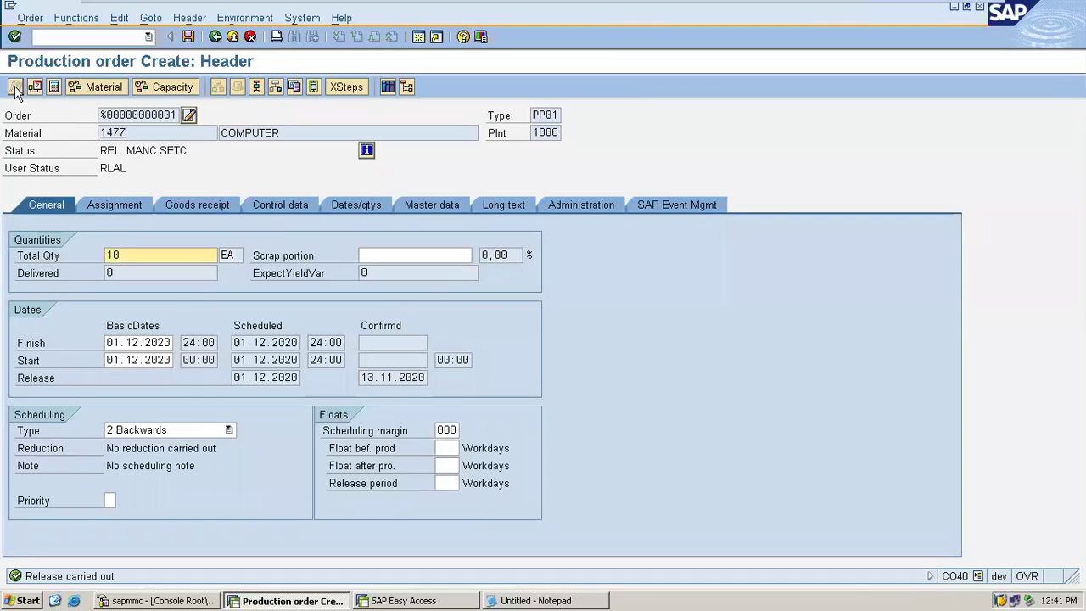
left_click(190, 38)
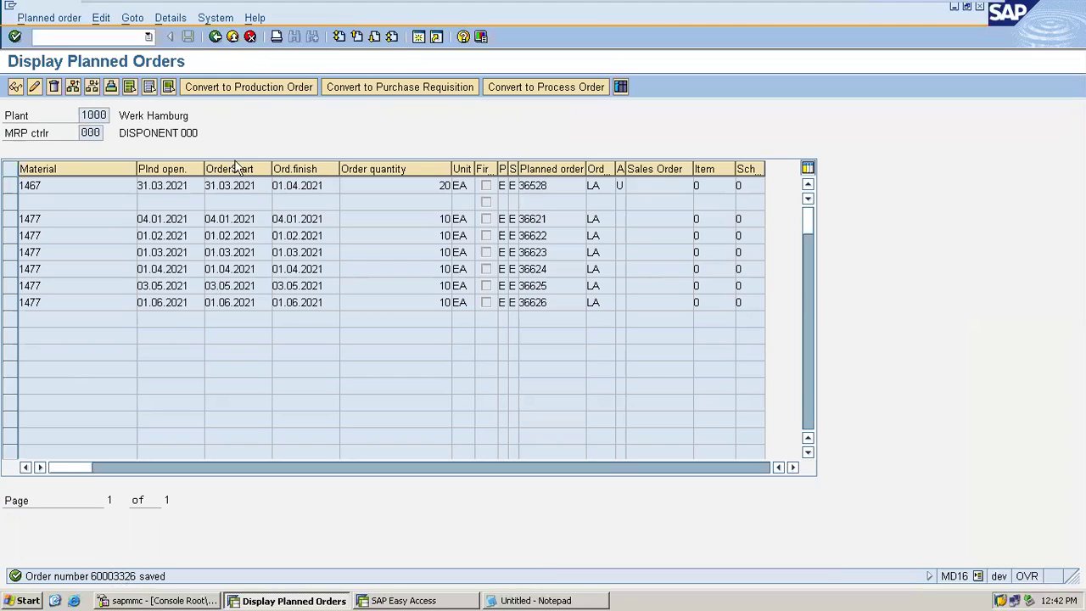
Step: Copy the saved production order's number from the system message into a new Notepad document
double_click(131, 581)
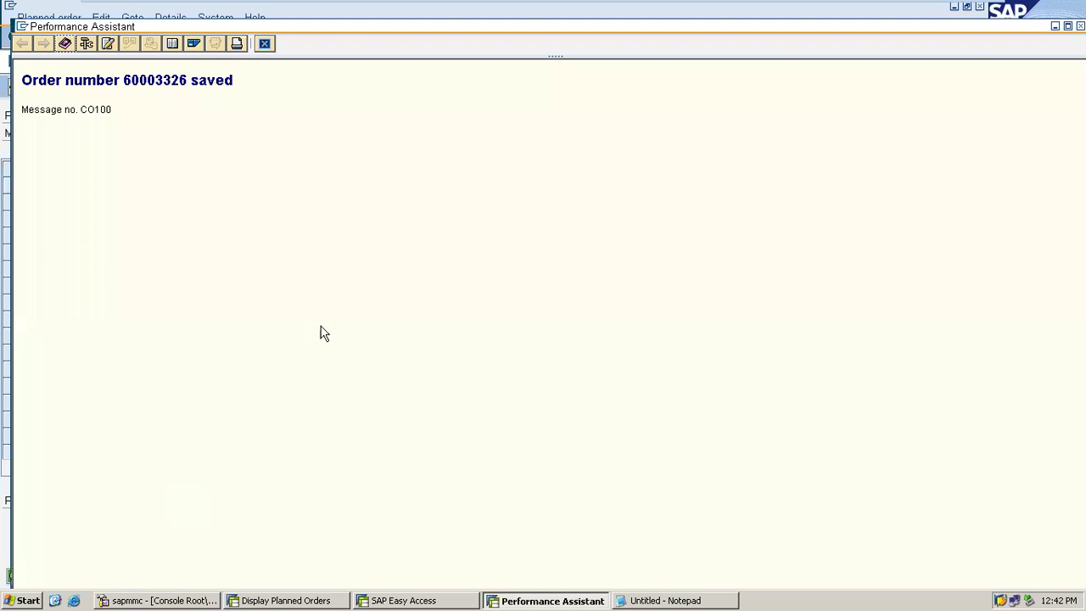
double_click(186, 83)
key("ctrl+c")
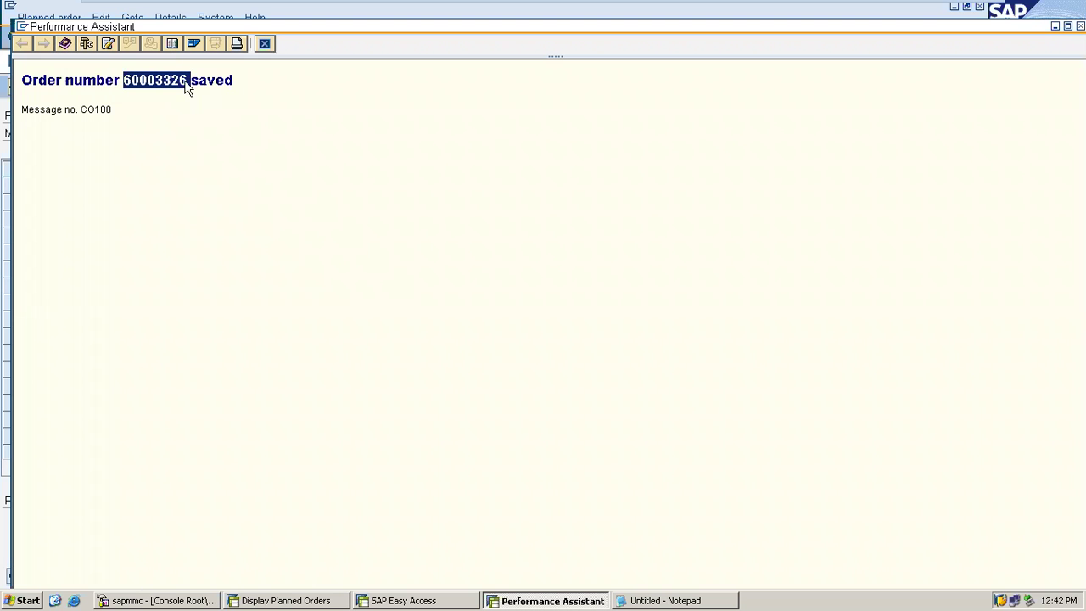
left_click(263, 44)
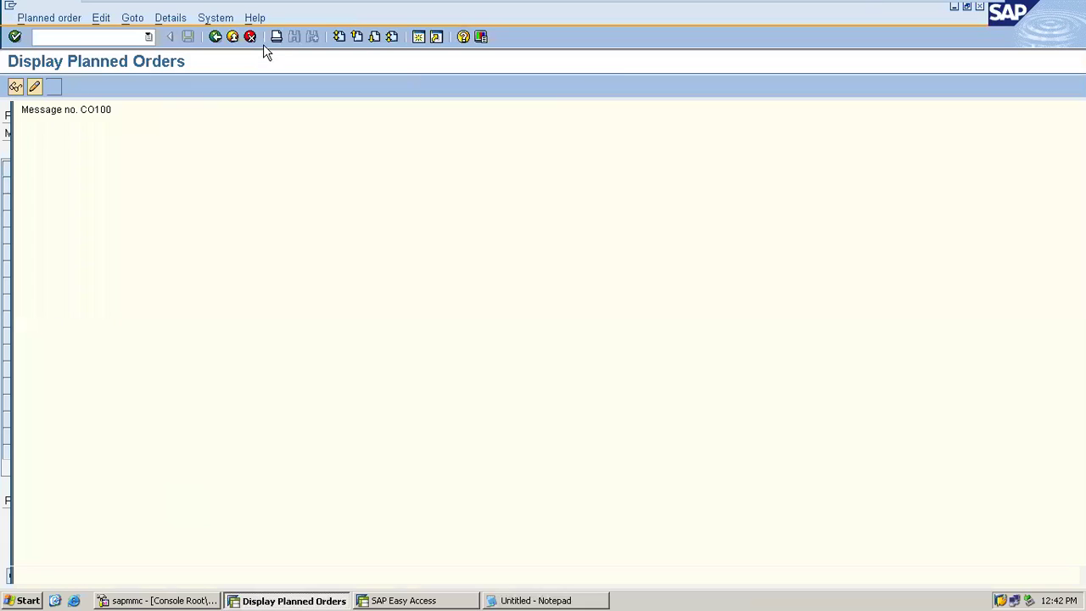
left_click(12, 601)
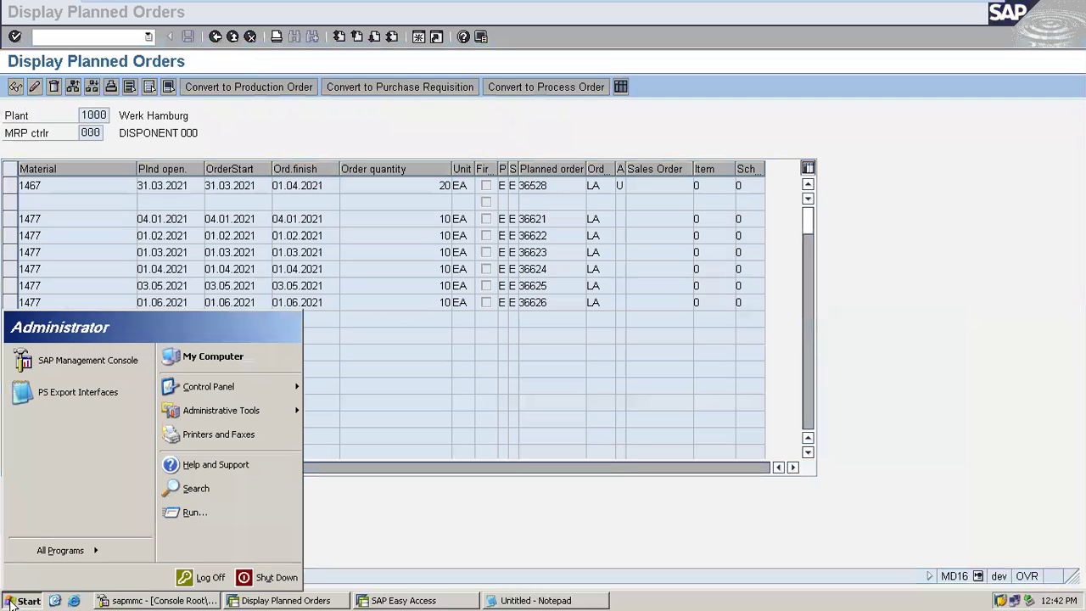
left_click(191, 512)
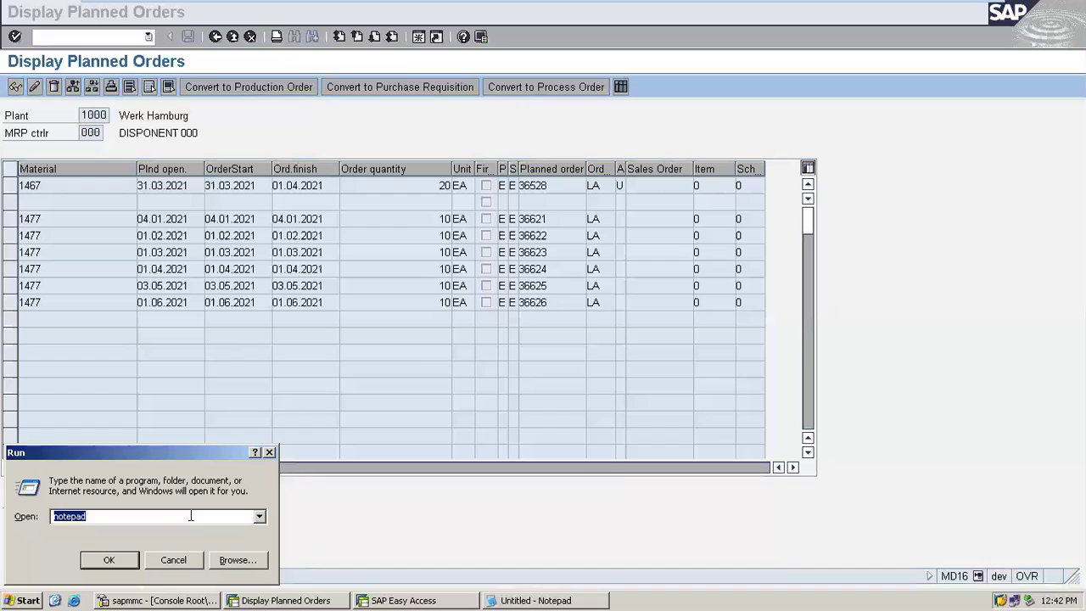
key("Return")
key("ctrl+v")
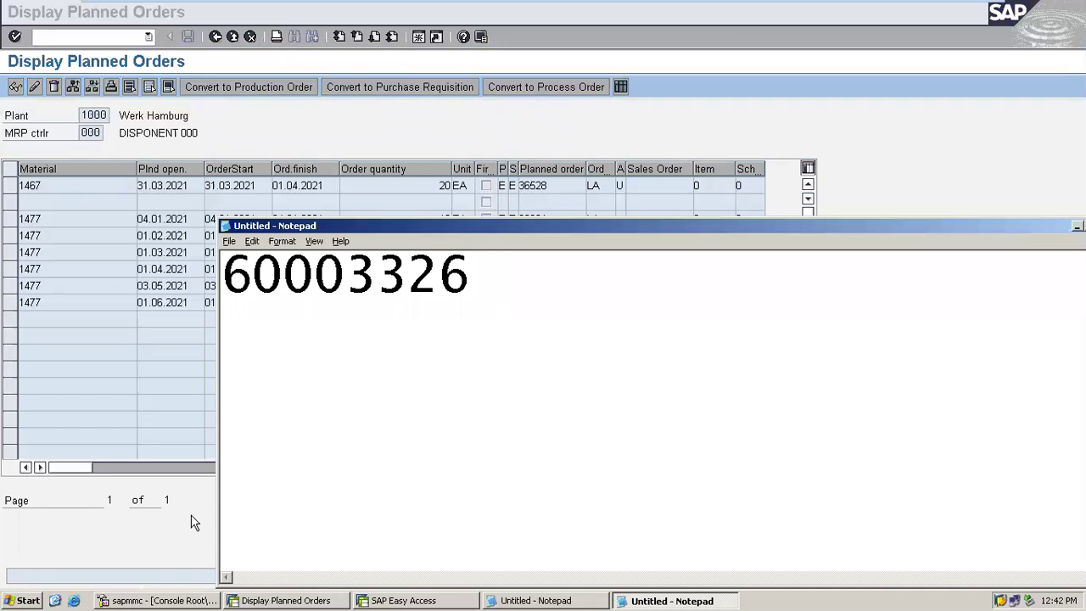
Step: Start a goods issue in SAP with transaction MB1A, using movement type 261, plant 1000 and storage location 0001
left_click(248, 152)
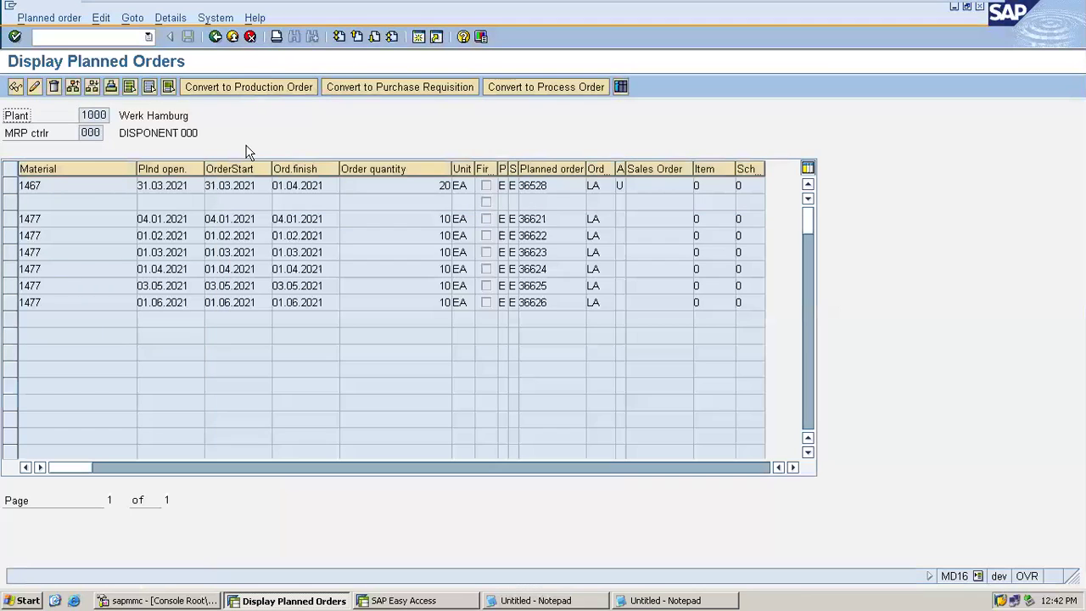
left_click(233, 38)
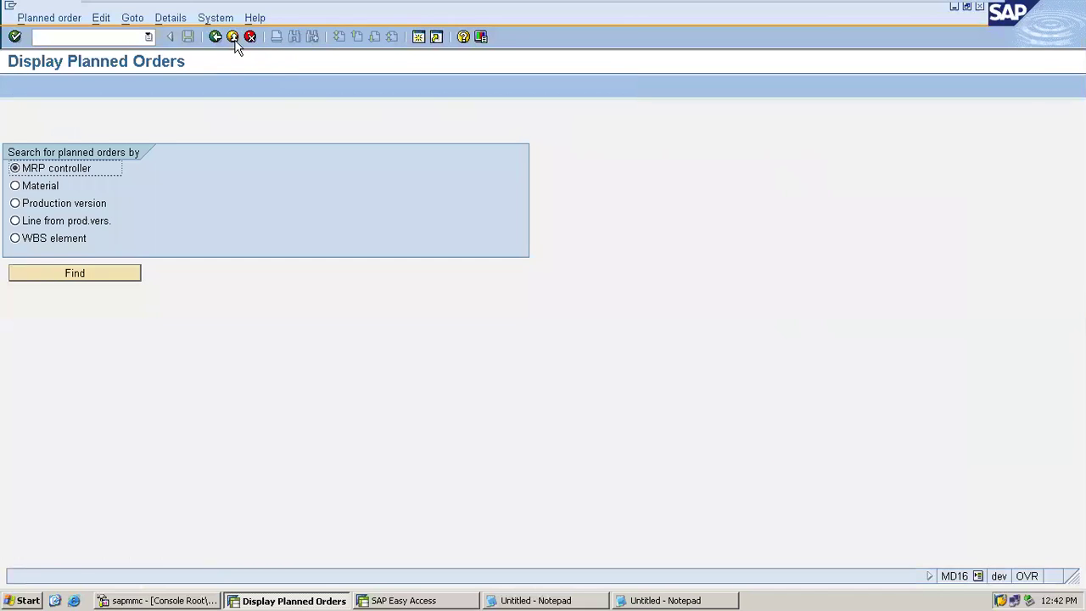
left_click(233, 38)
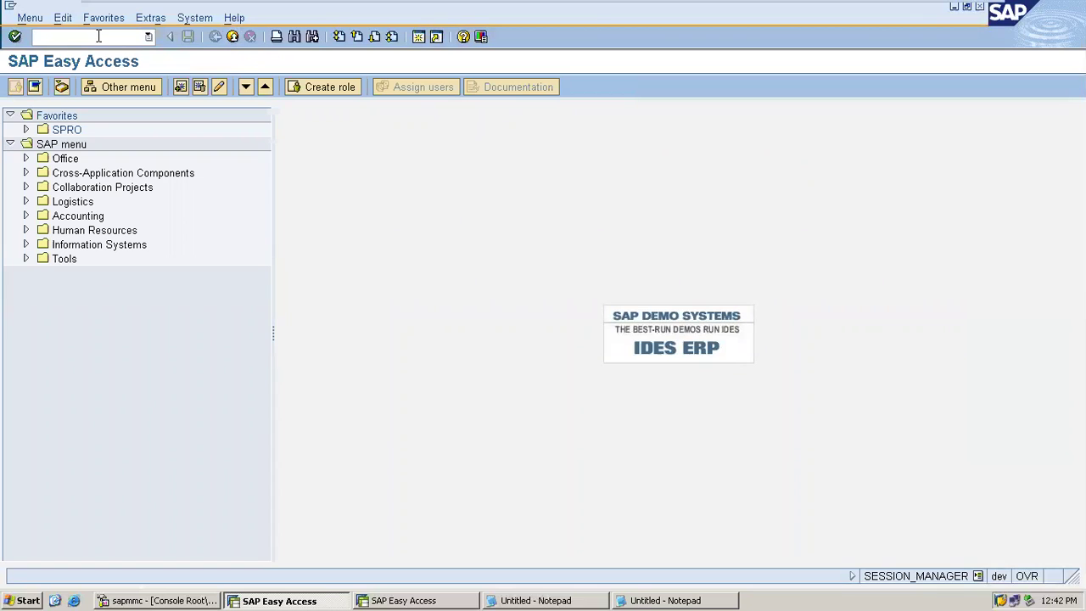
type("MB1A")
key("Return")
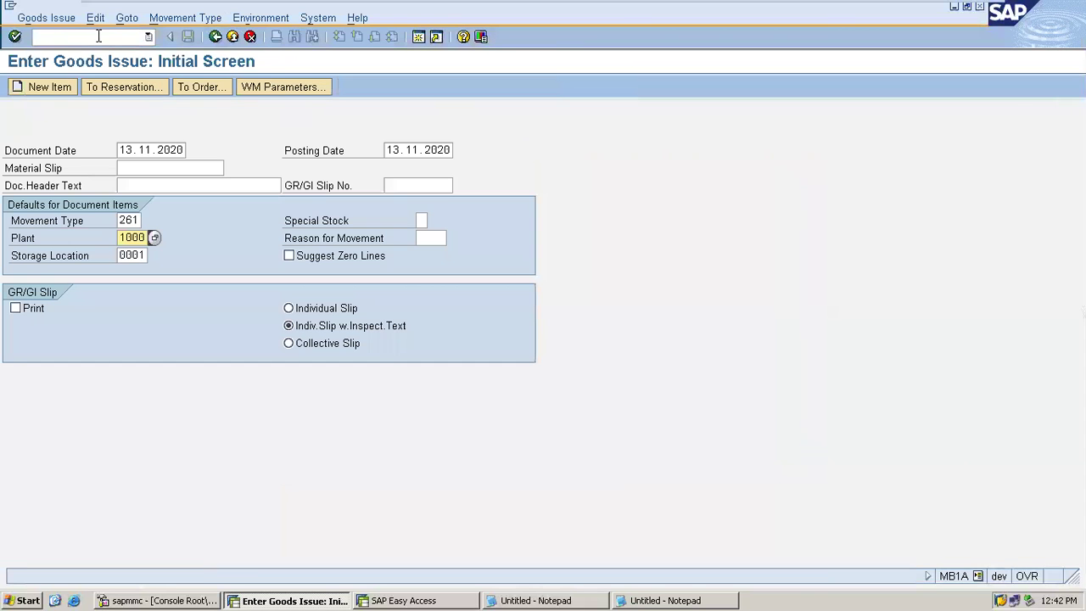
left_click(139, 220)
double_click(140, 220)
key("Tab")
key("shift+Right")
key("shift+Right")
key("shift+Right")
key("shift+Right")
key("Tab")
key("shift+Left")
key("shift+Left")
key("shift+Left")
key("shift+Left")
key("Return")
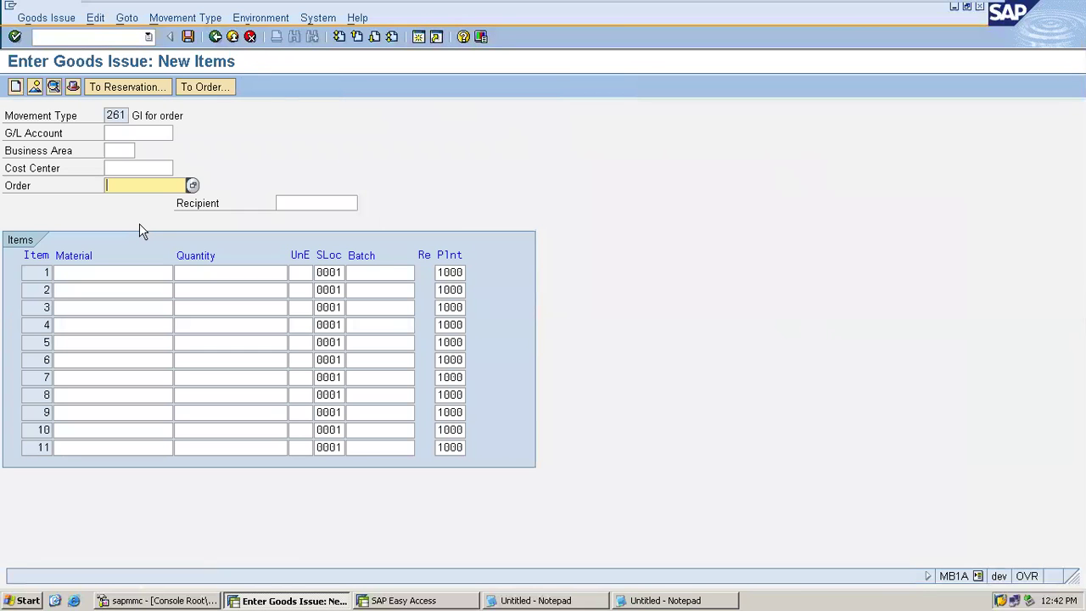
Step: Enter the copied production order number and add material 1478 with quantity 10 as the first goods issue item
key("ctrl+v")
key("BackSpace")
left_click(124, 268)
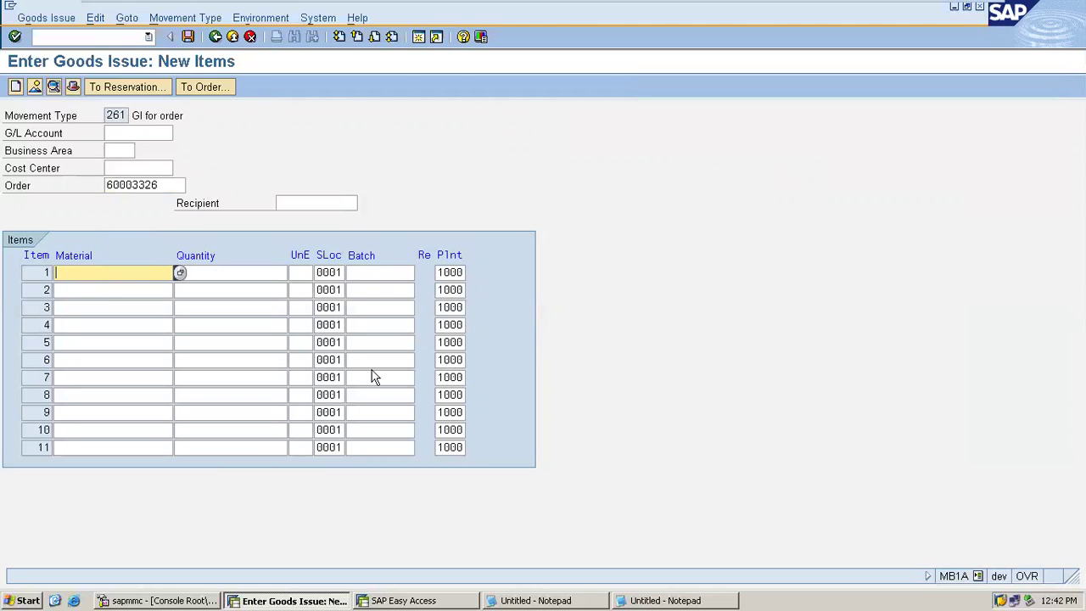
type("1478")
left_click(267, 276)
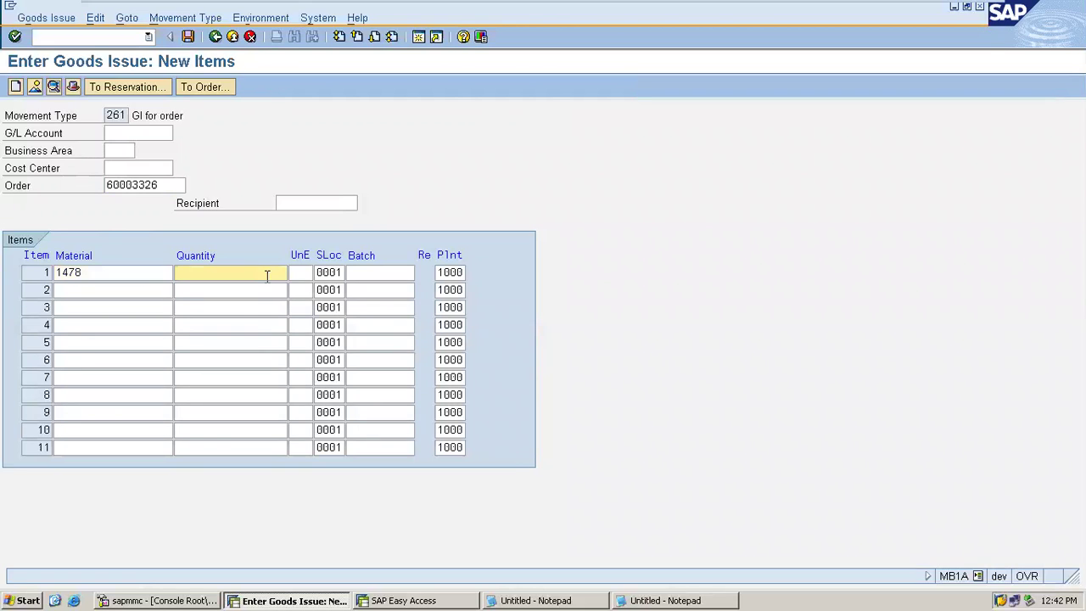
type("10")
key("Return")
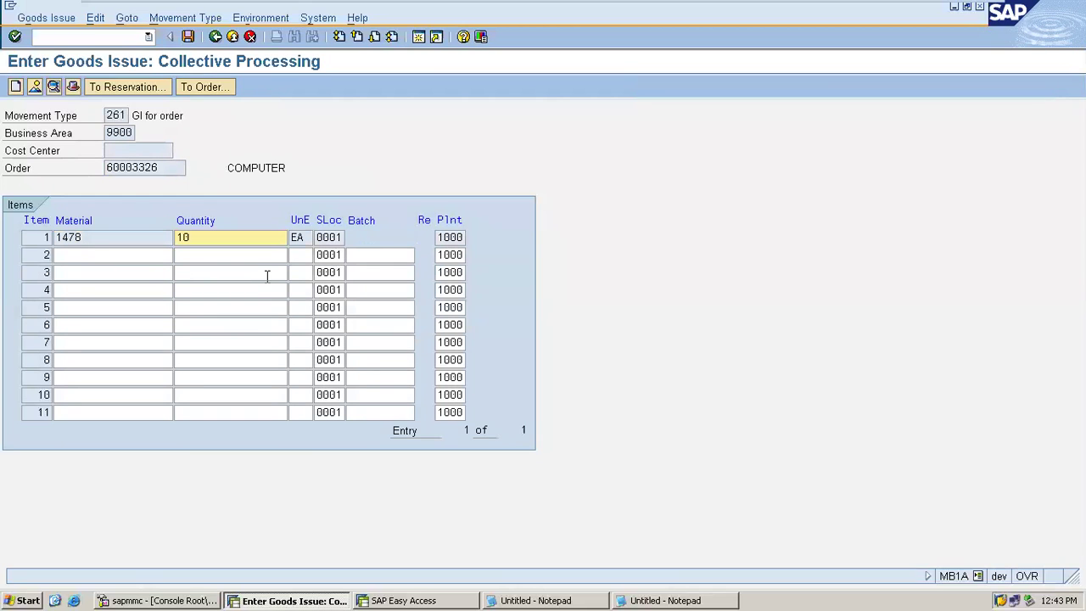
Step: Review the material and quantity of the goods issue item, post the goods issue and leave the transaction
left_click(95, 237)
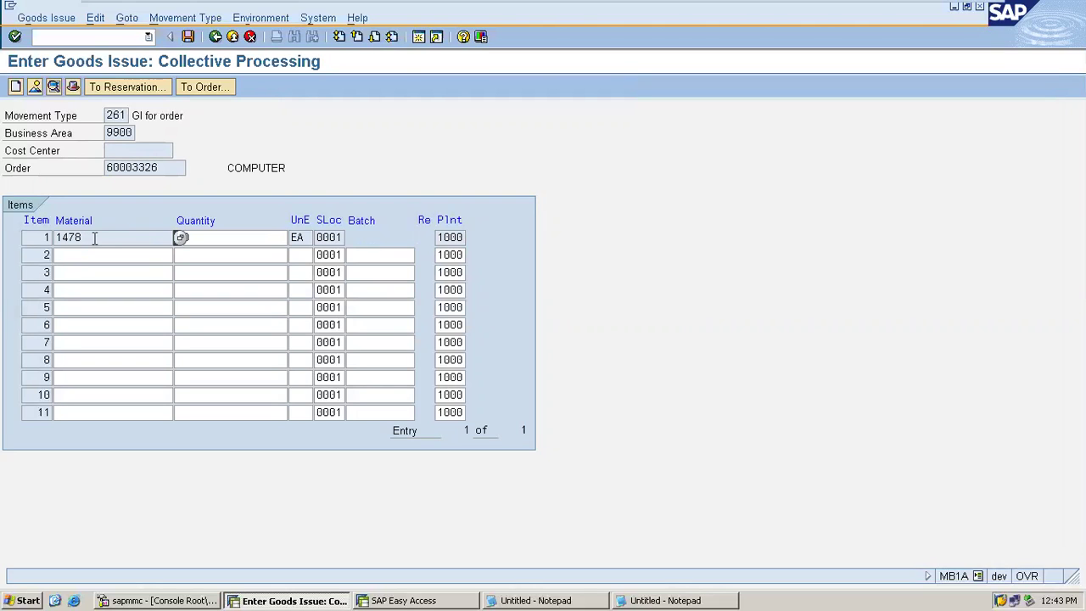
key("shift+Left")
key("shift+Left")
key("shift+Left")
key("shift+Left")
left_click(227, 236)
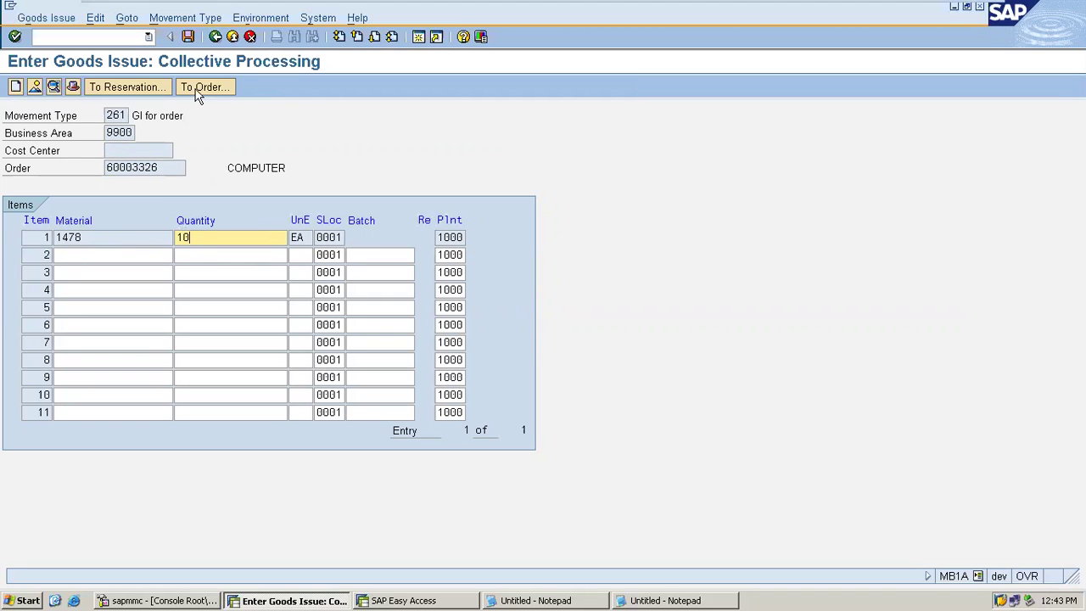
left_click(191, 34)
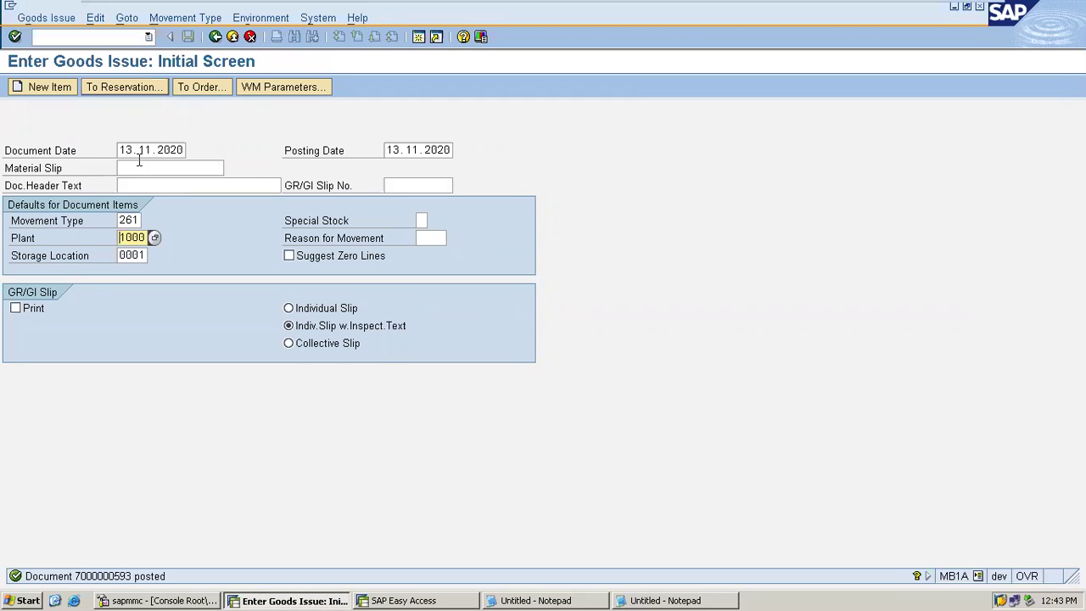
left_click(119, 219)
left_click(235, 38)
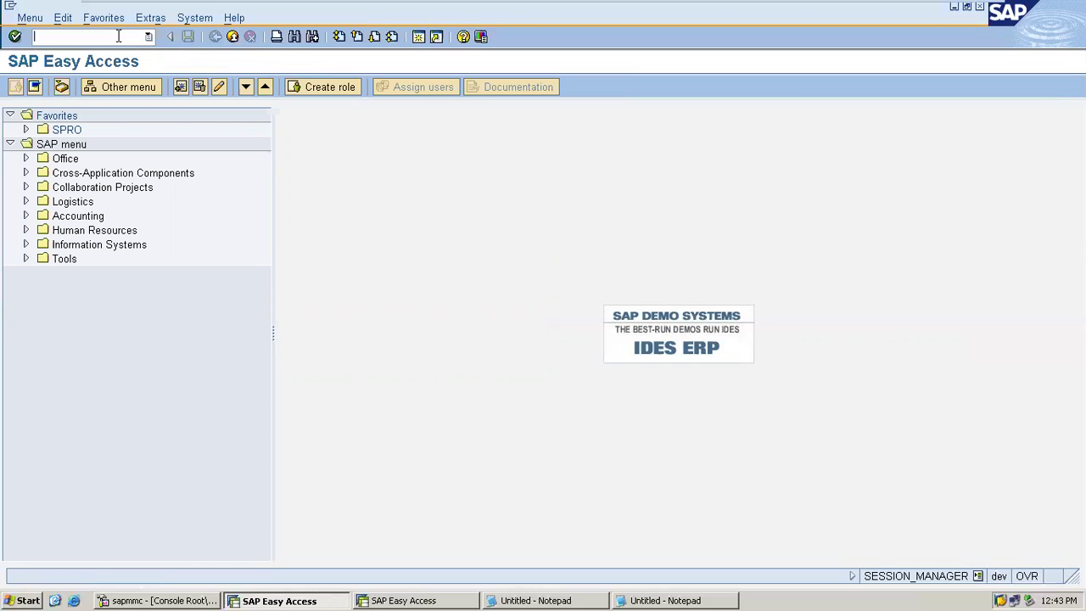
Step: Post the goods receipt of 10 EA of material 1477 for the production order with transaction MB31
type("MB31")
key("Return")
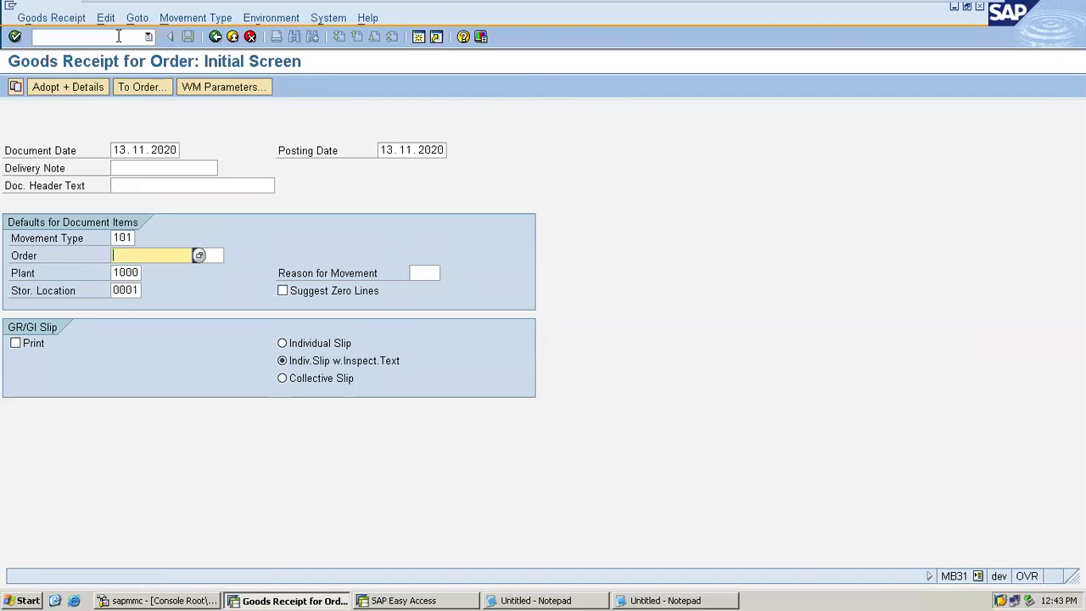
type("60003326")
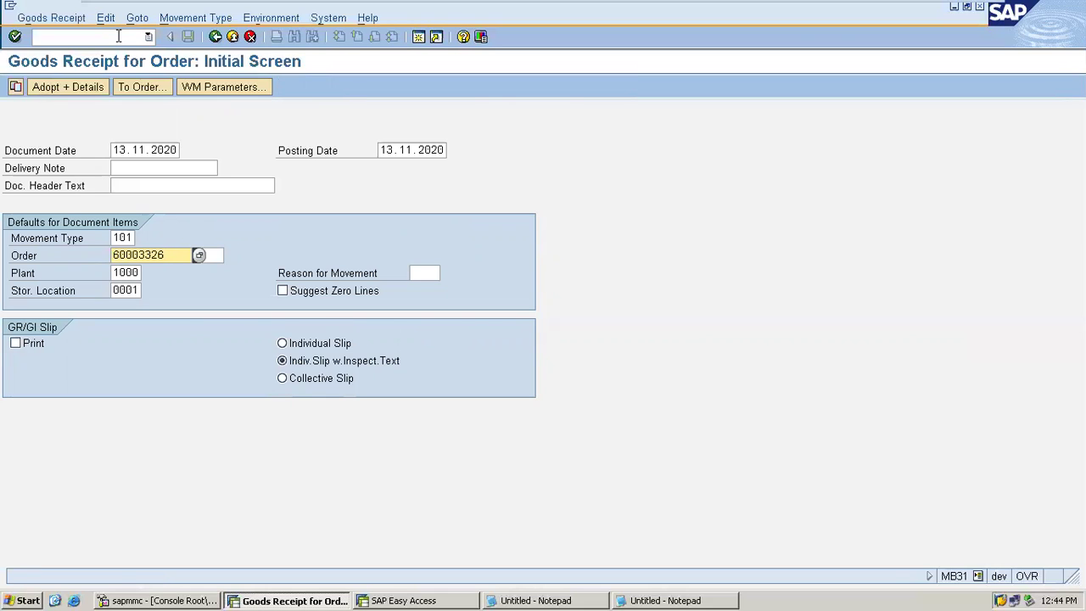
key("Return")
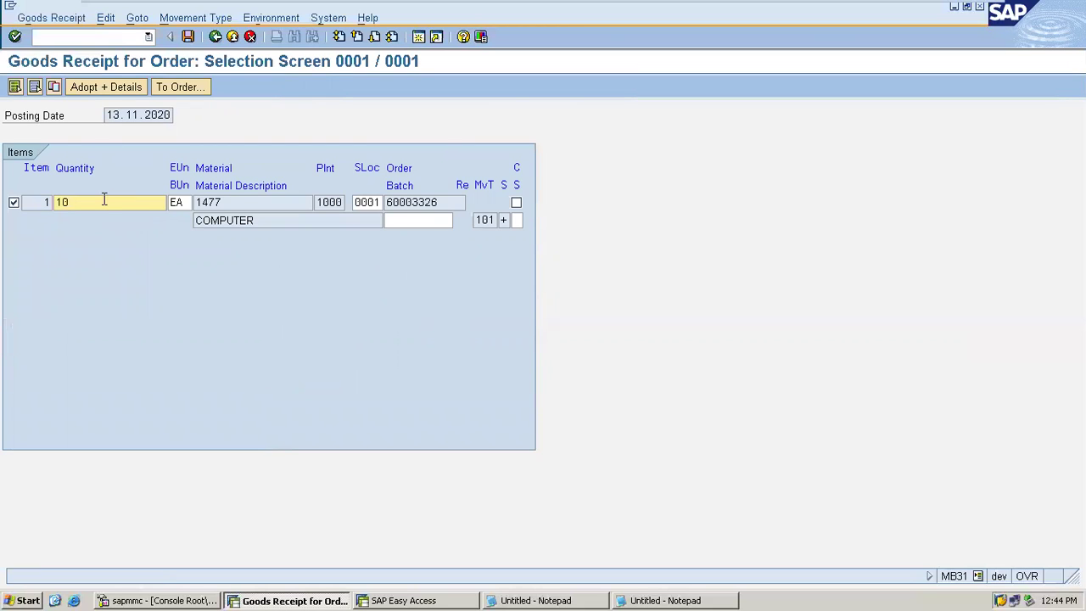
key("Return")
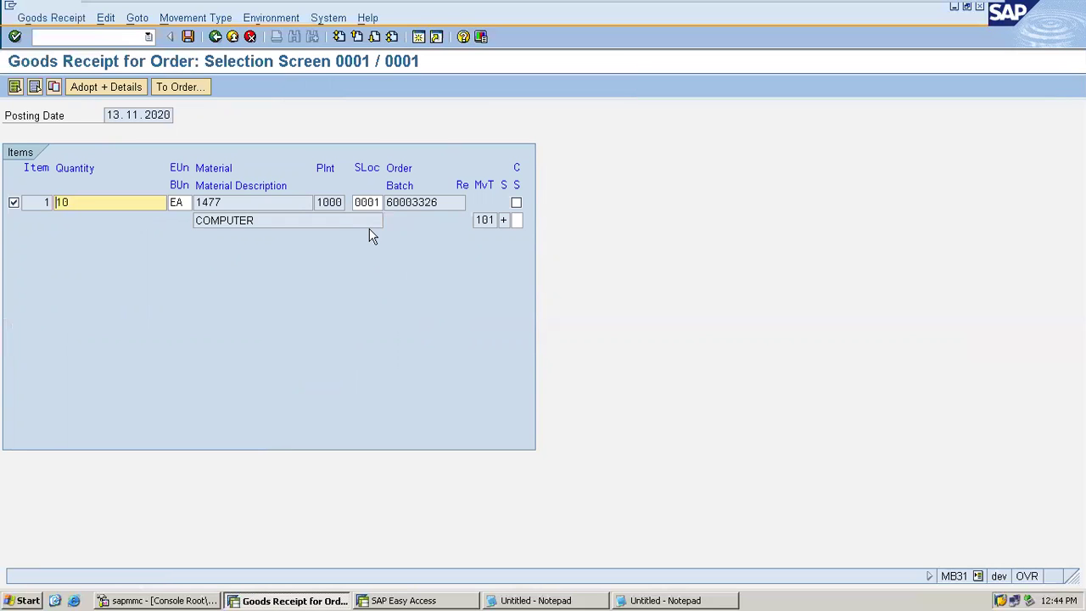
key("ctrl+s")
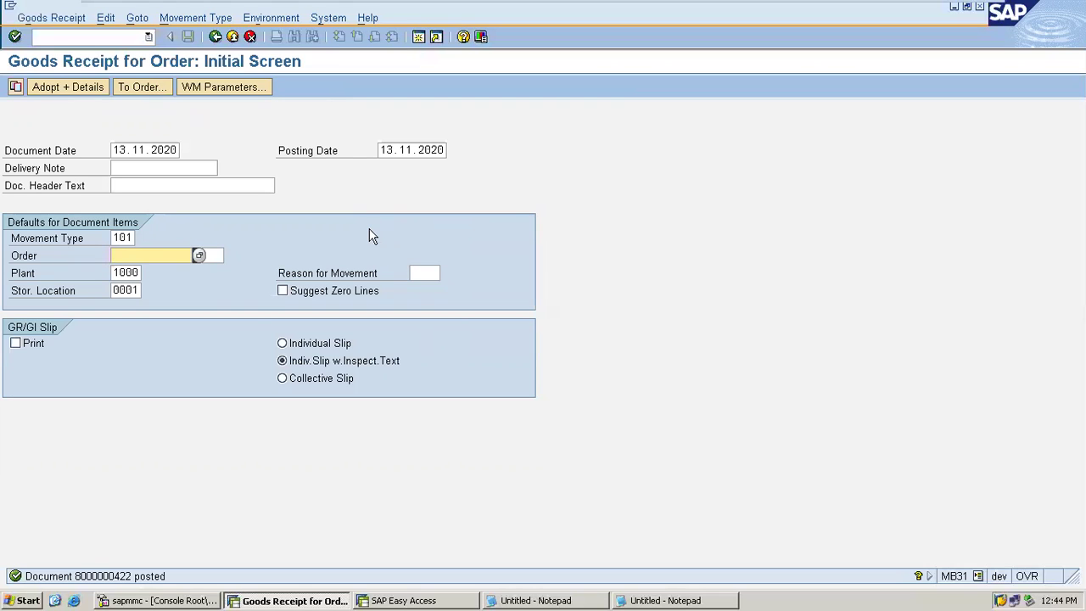
Step: Run stock overview MMBE for material 1477 in plant 1000, storage location 0001, and check its unrestricted-use stock and material type
left_click(69, 35)
type("/NMMBE")
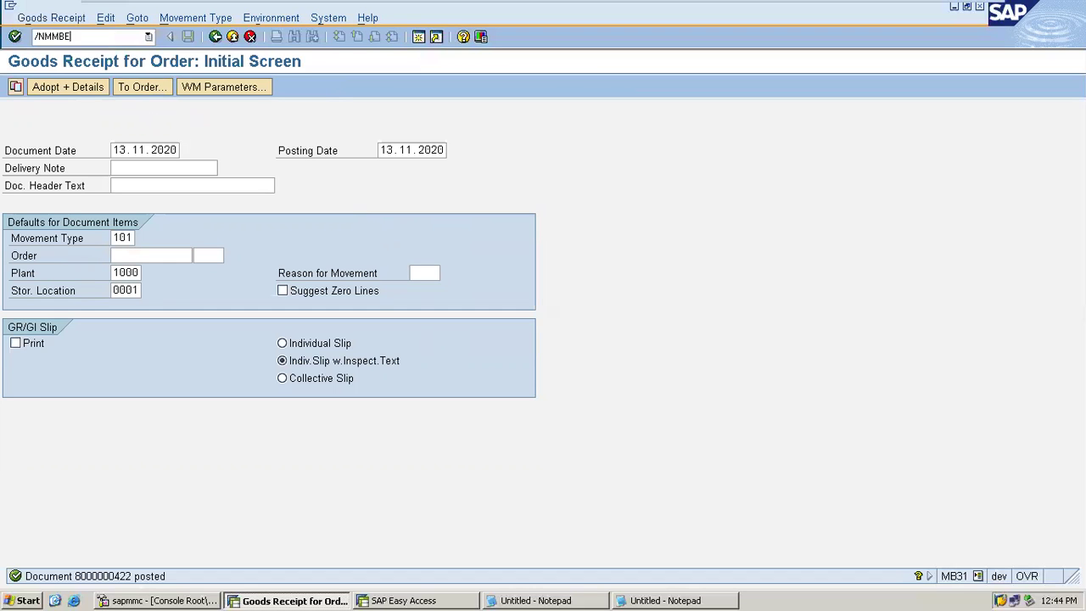
key("Return")
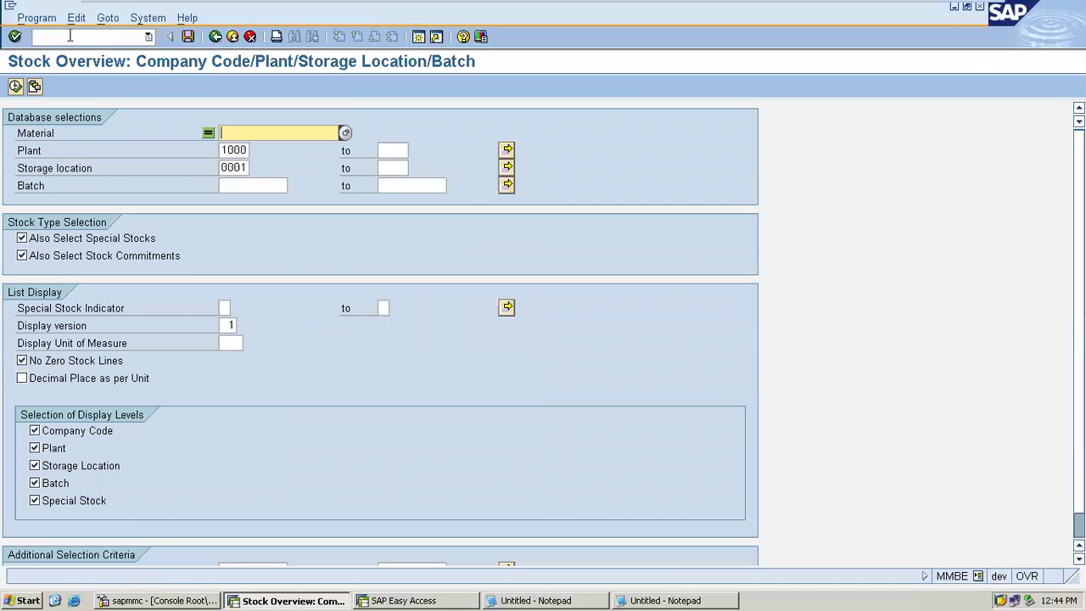
type("147")
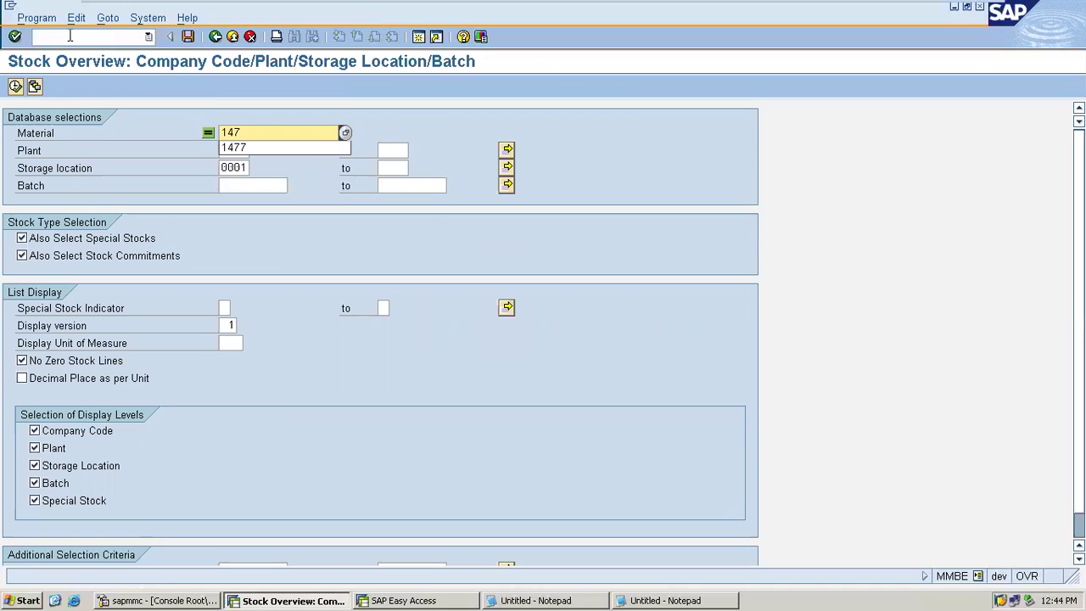
type("7")
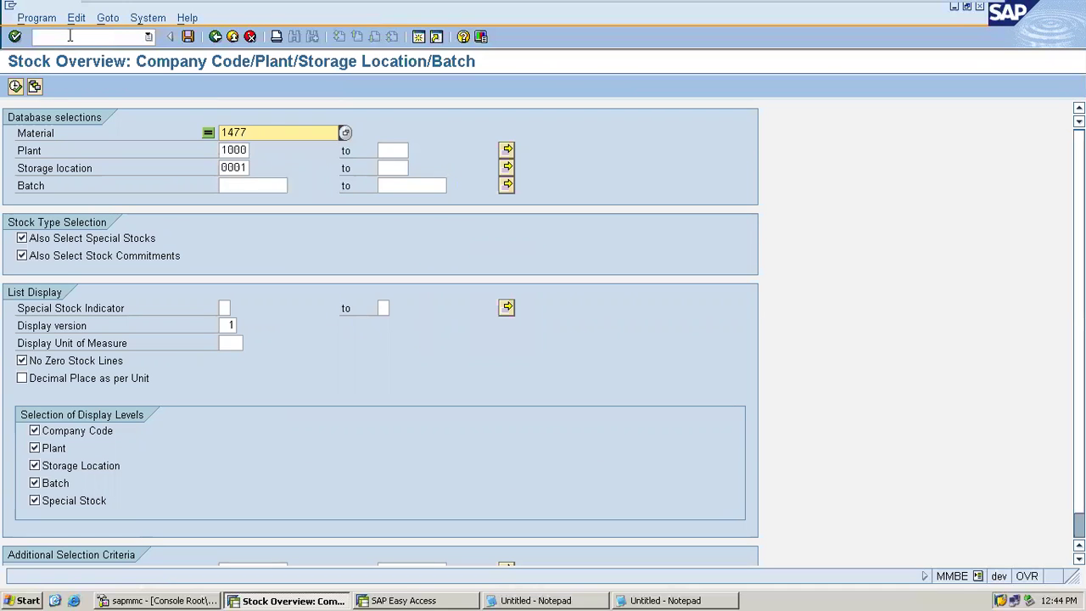
left_click(16, 87)
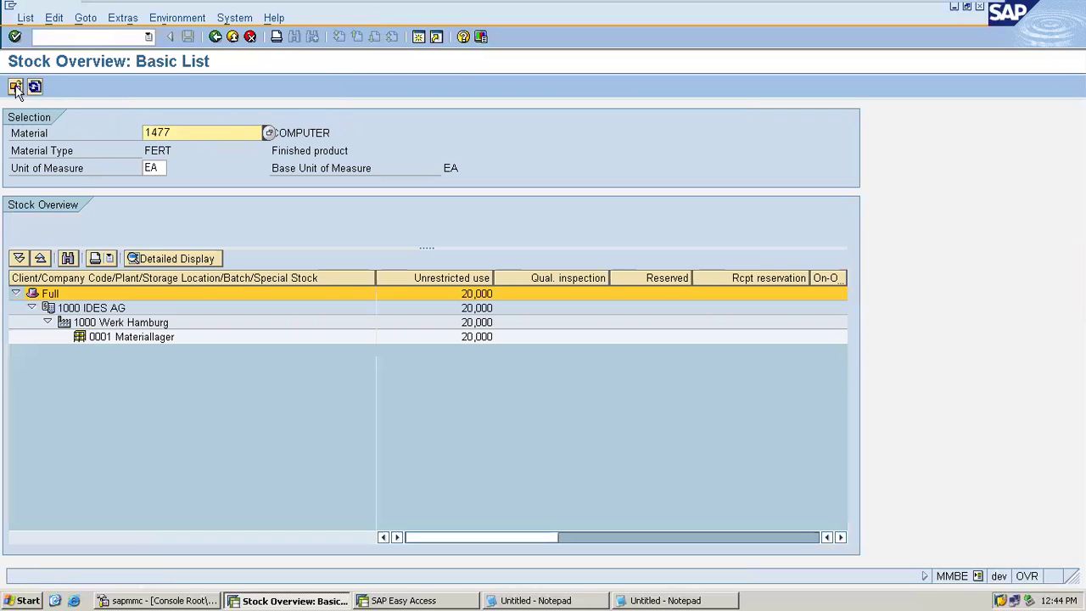
left_click(427, 337)
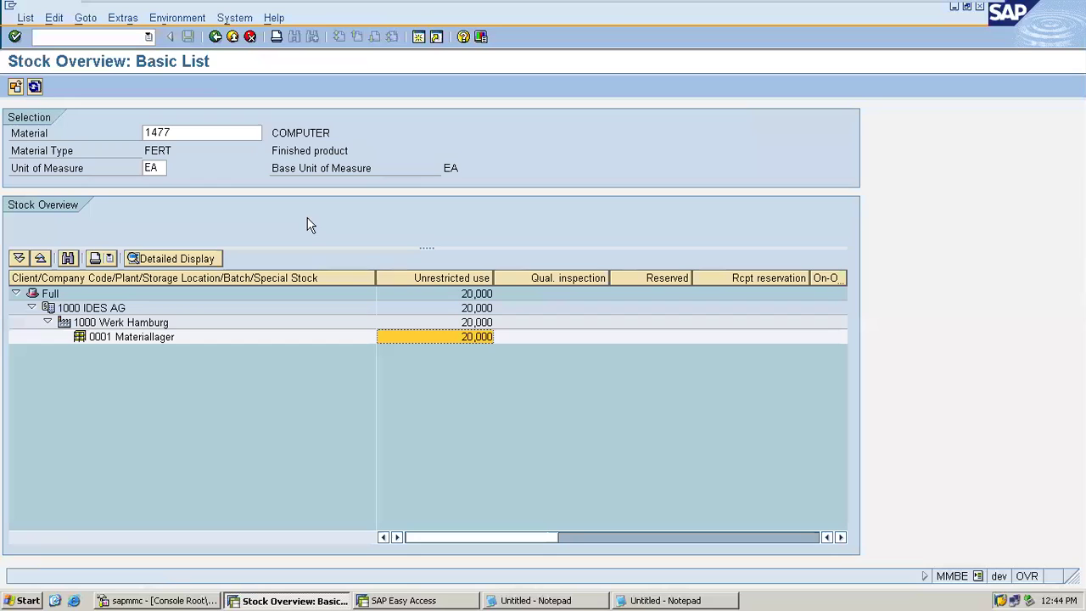
left_click(251, 133)
left_click(323, 150)
left_click_drag(271, 150, 363, 150)
Step: Switch the stock overview to material 1478 and check its unrestricted-use stock in storage location 0001
left_click(207, 136)
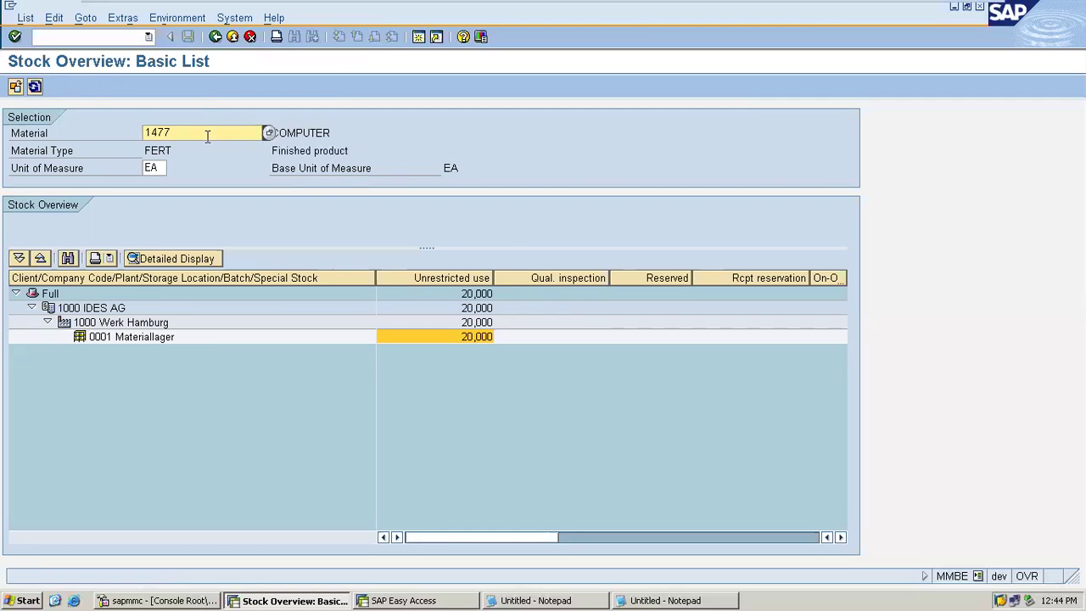
key("BackSpace")
type("8")
left_click(16, 87)
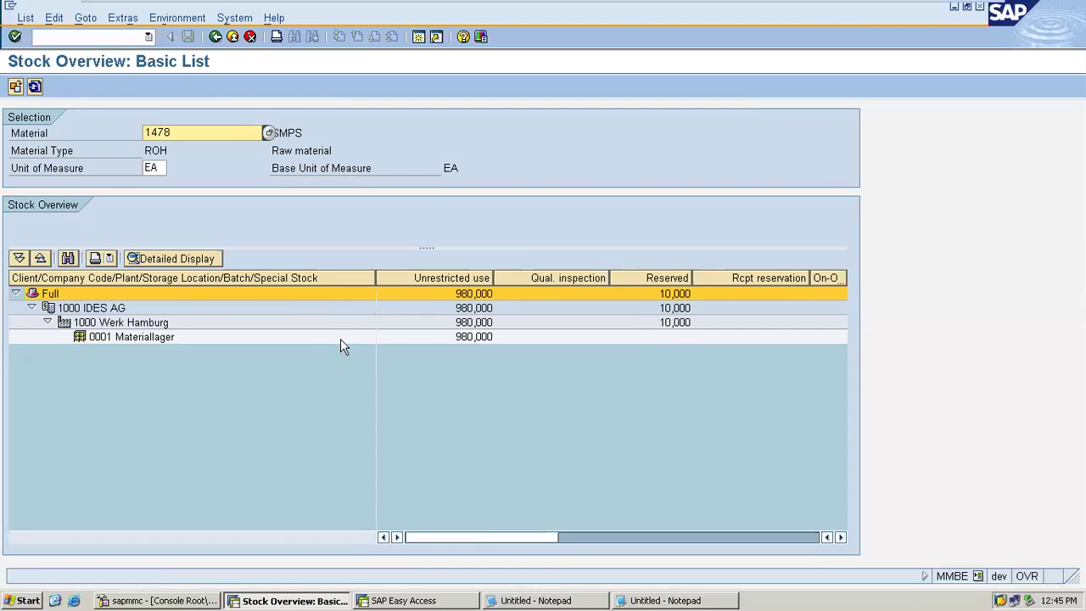
left_click(413, 344)
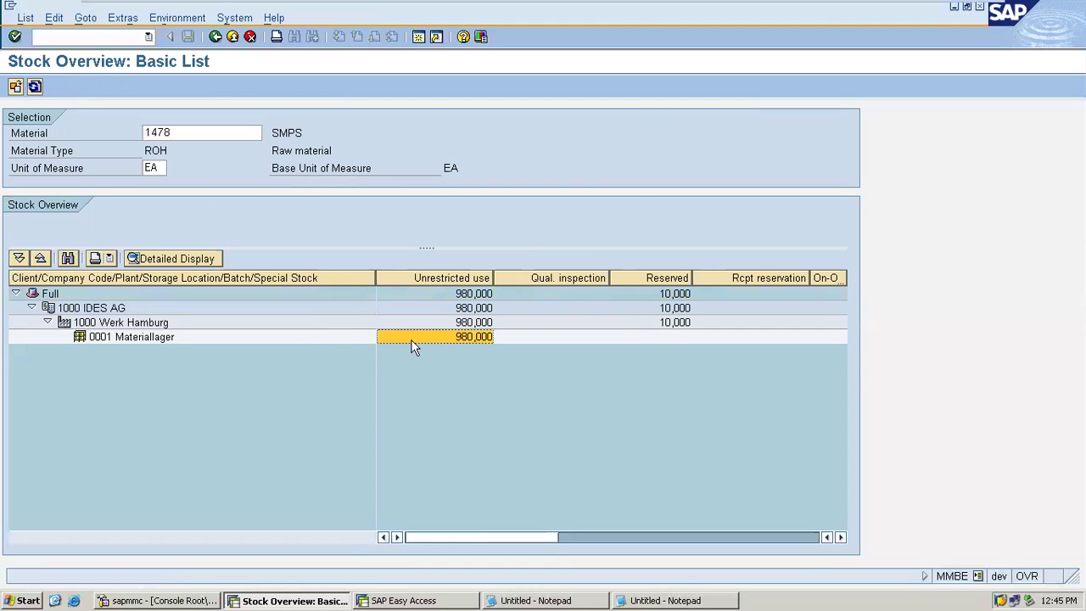
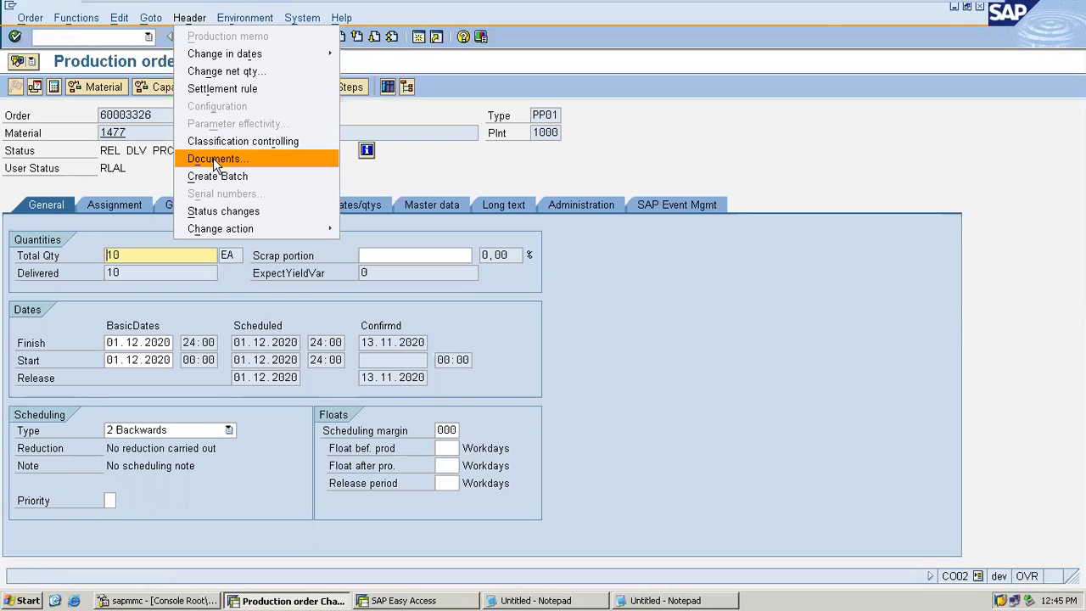
Step: Look up the documents linked to the header of the production order for material 1477 in CO02
left_click(213, 158)
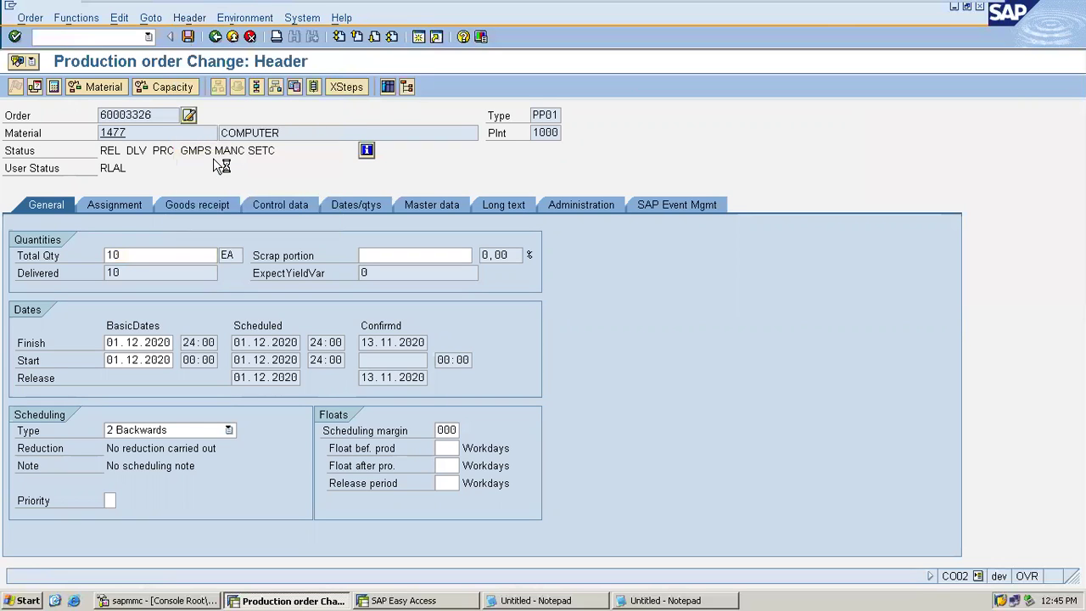
mouse_move(544, 4)
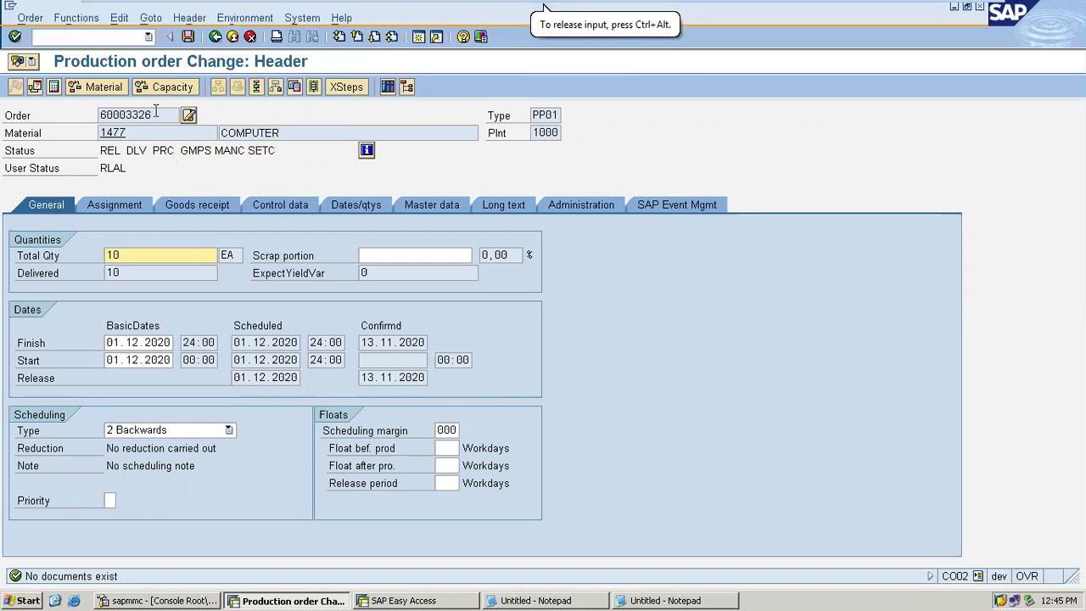
Step: Display the documented goods movements of the production order and examine the entries for materials 1478 and 1477
left_click(245, 18)
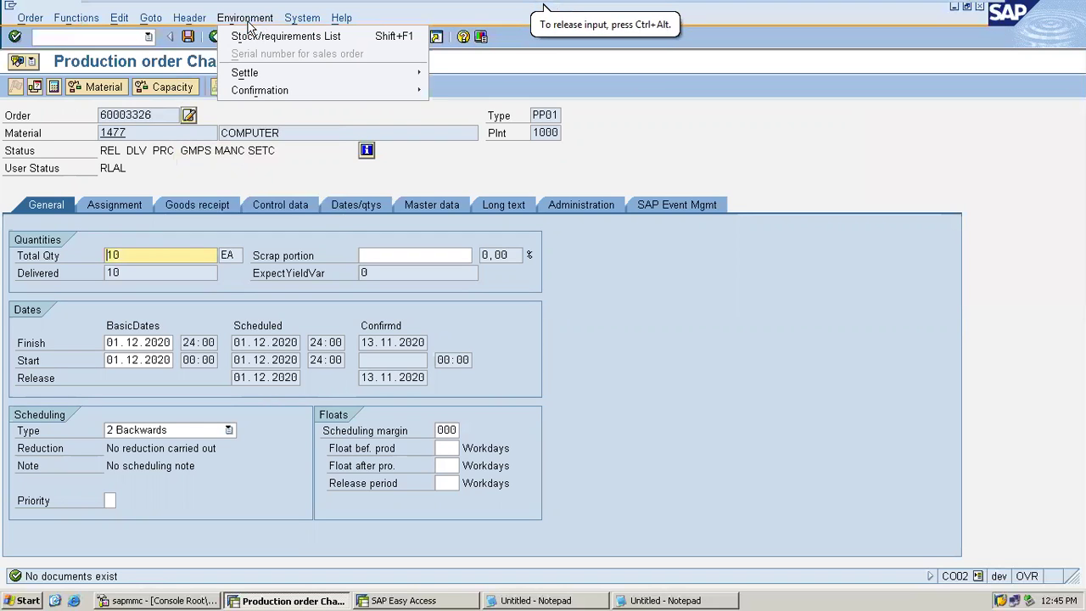
mouse_move(192, 20)
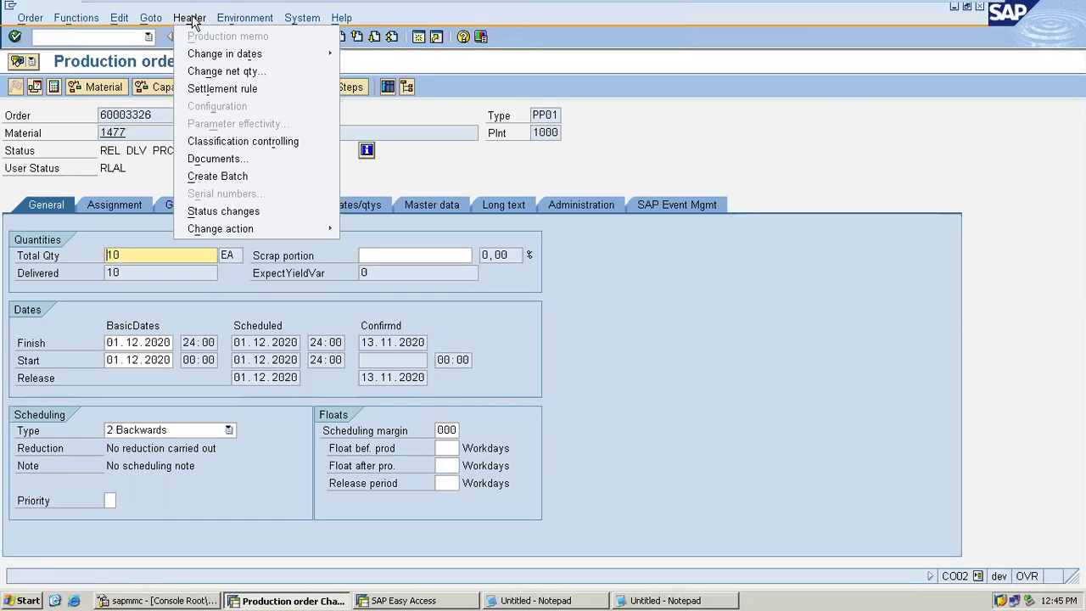
mouse_move(152, 22)
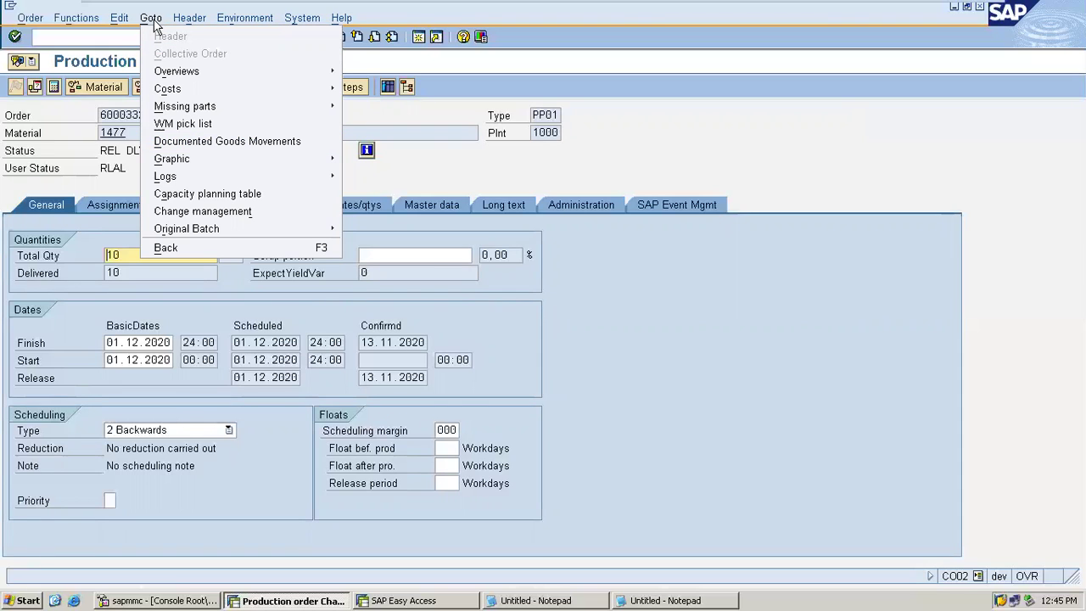
left_click(189, 143)
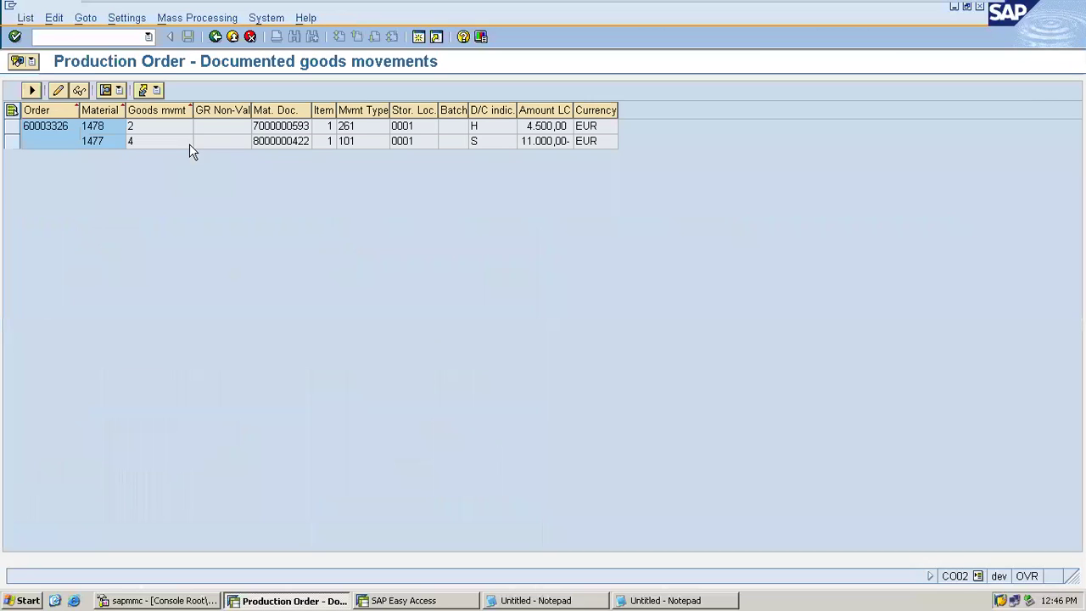
left_click(301, 127)
key("Left")
key("Down")
key("Up")
key("Left")
key("Left")
key("Left")
key("Right")
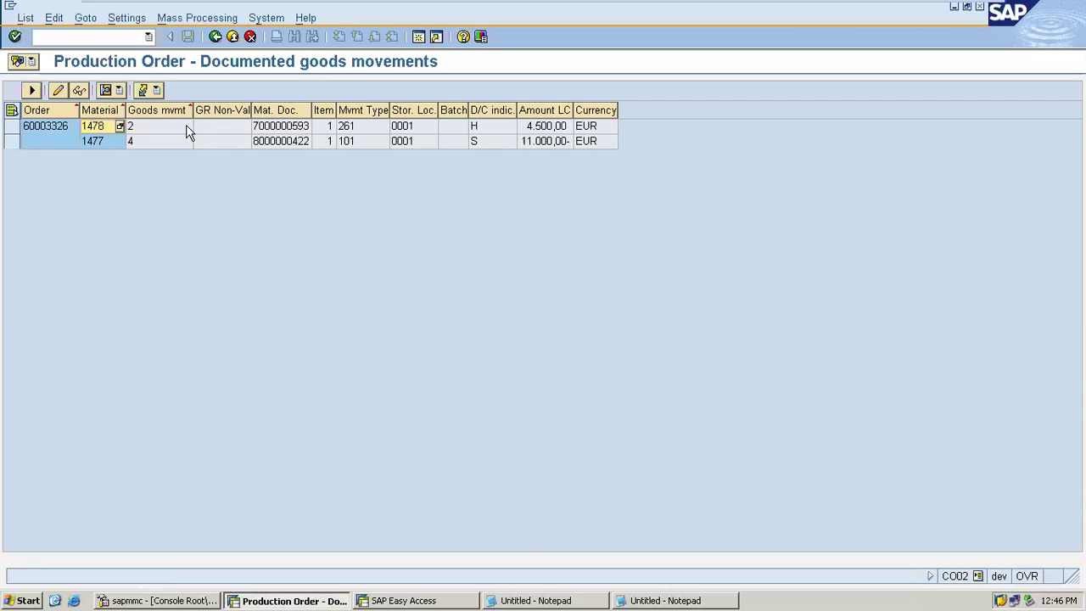
Step: Look up the meanings of goods movement indicators 2 and 4 in their value list, and return to the order header
key("Right")
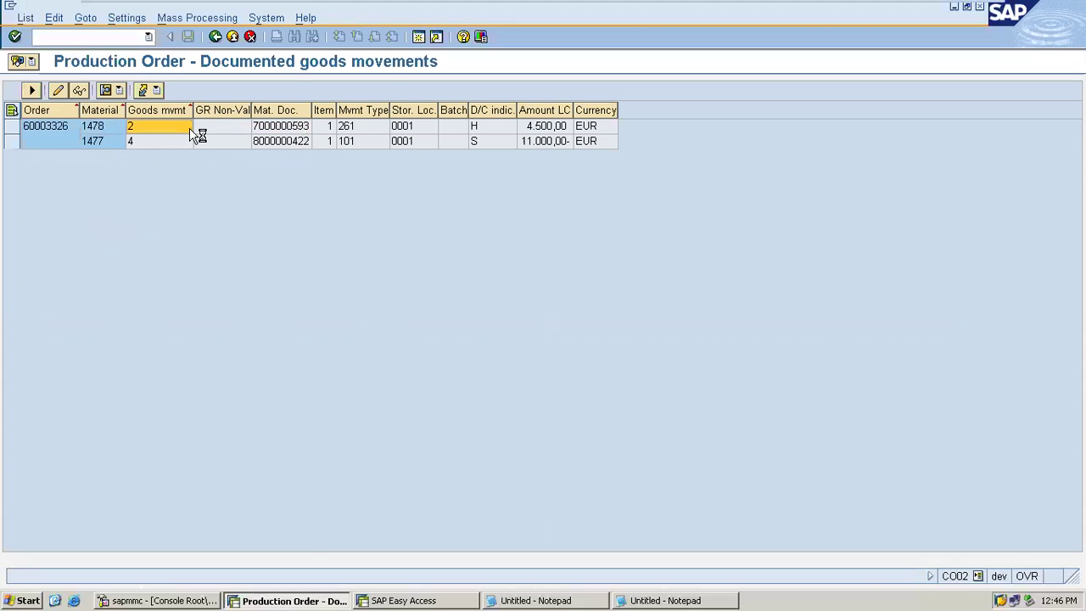
key("F4")
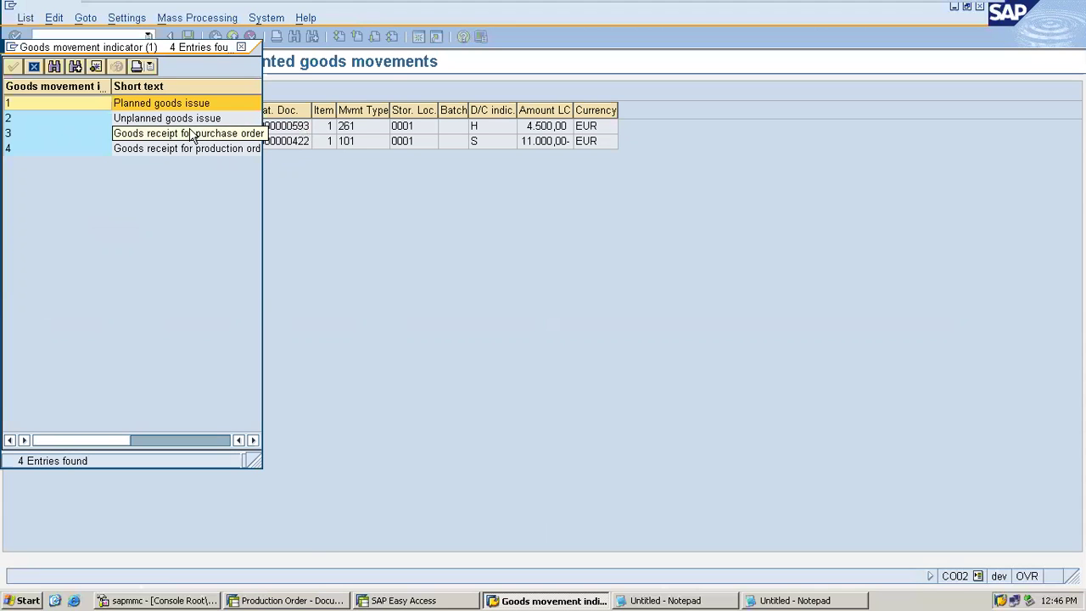
left_click(64, 120)
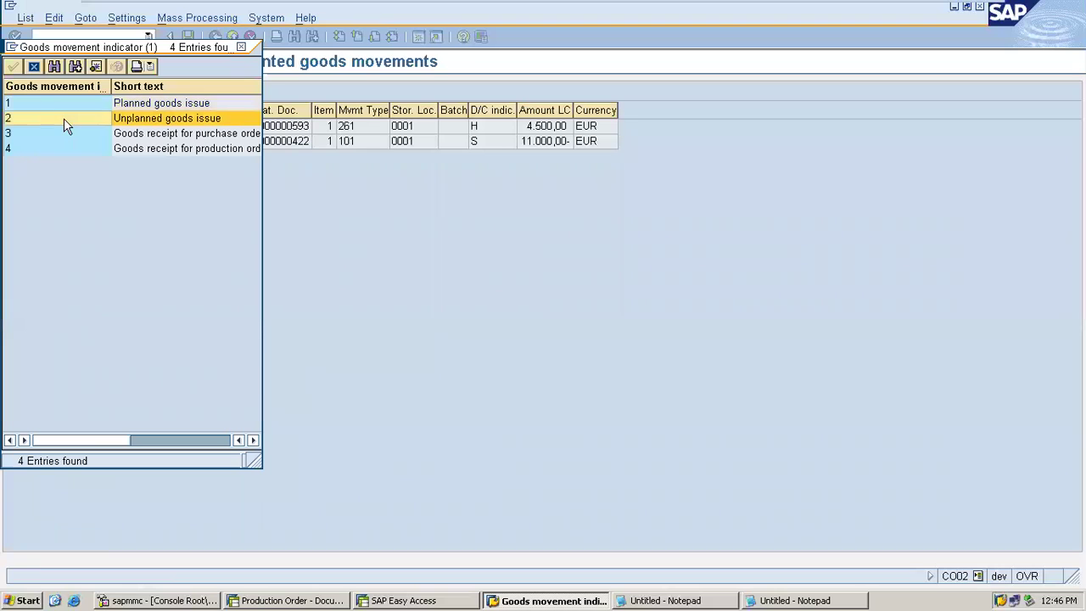
left_click(241, 47)
left_click(141, 142)
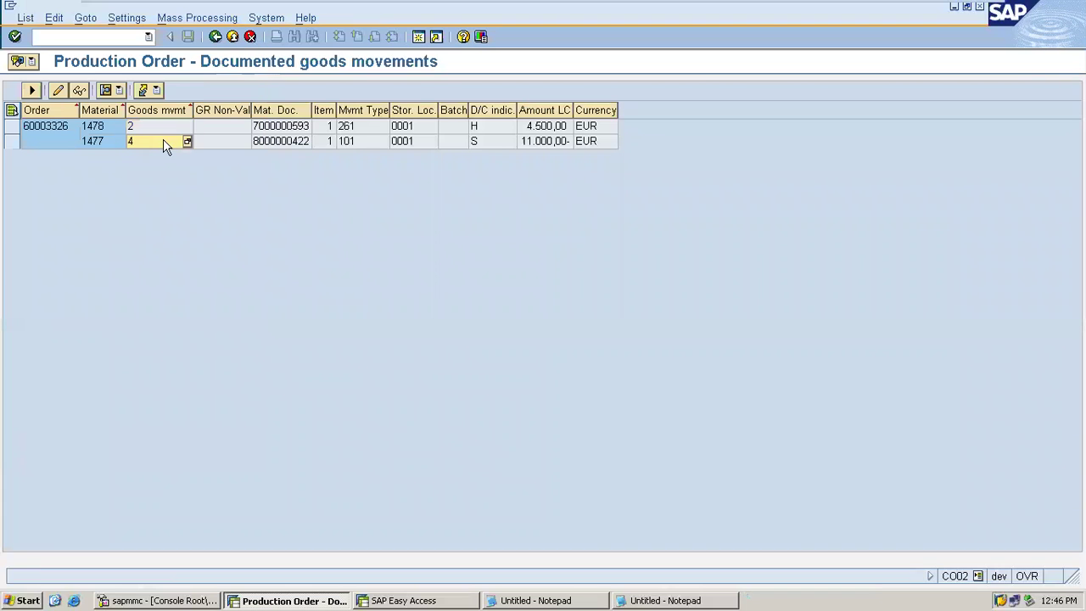
left_click(188, 142)
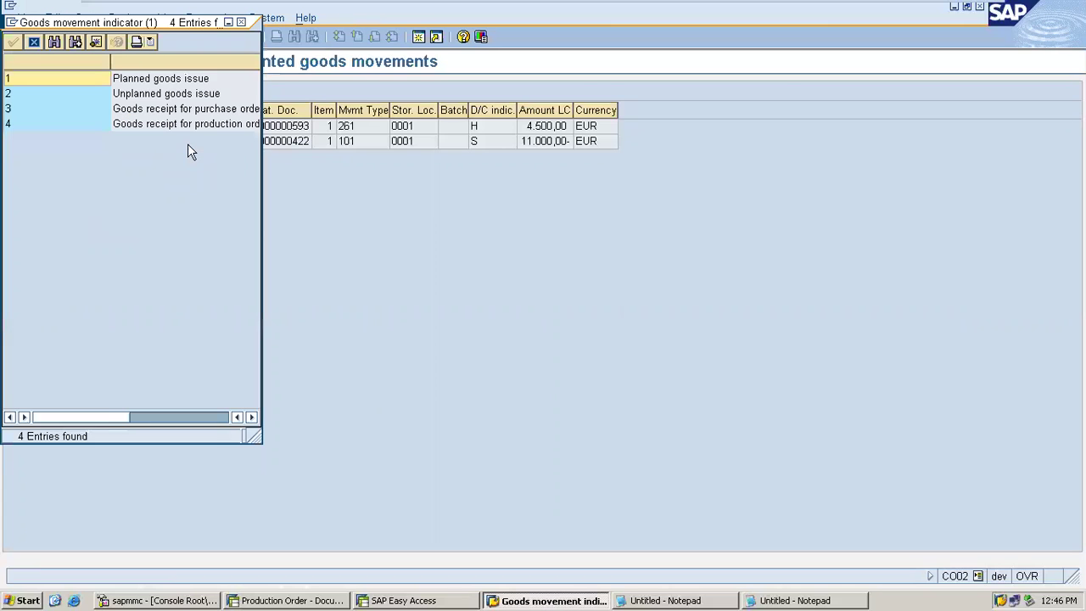
left_click(177, 129)
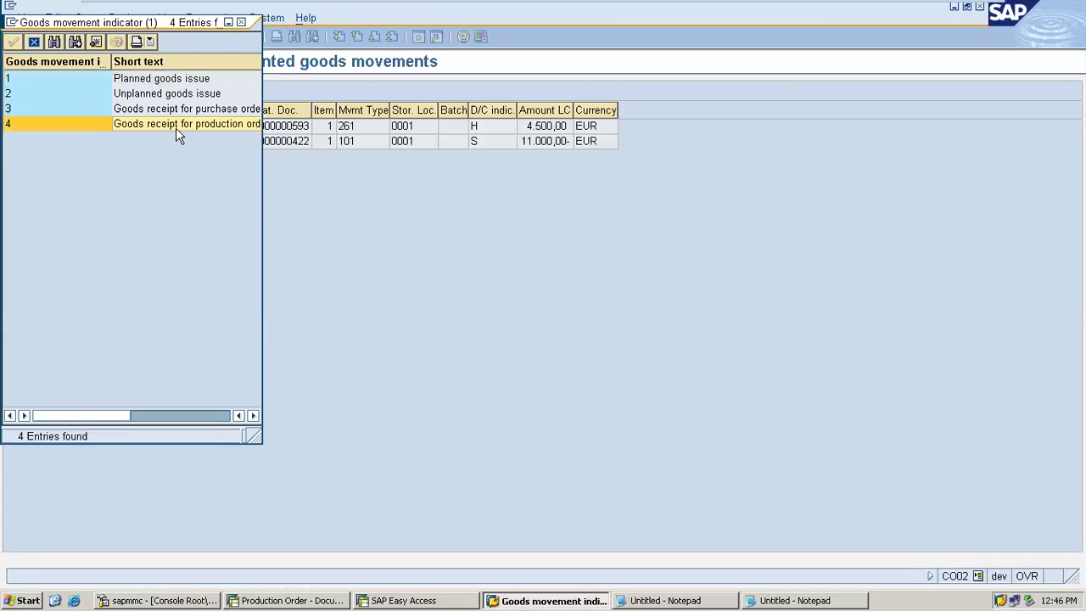
left_click(242, 22)
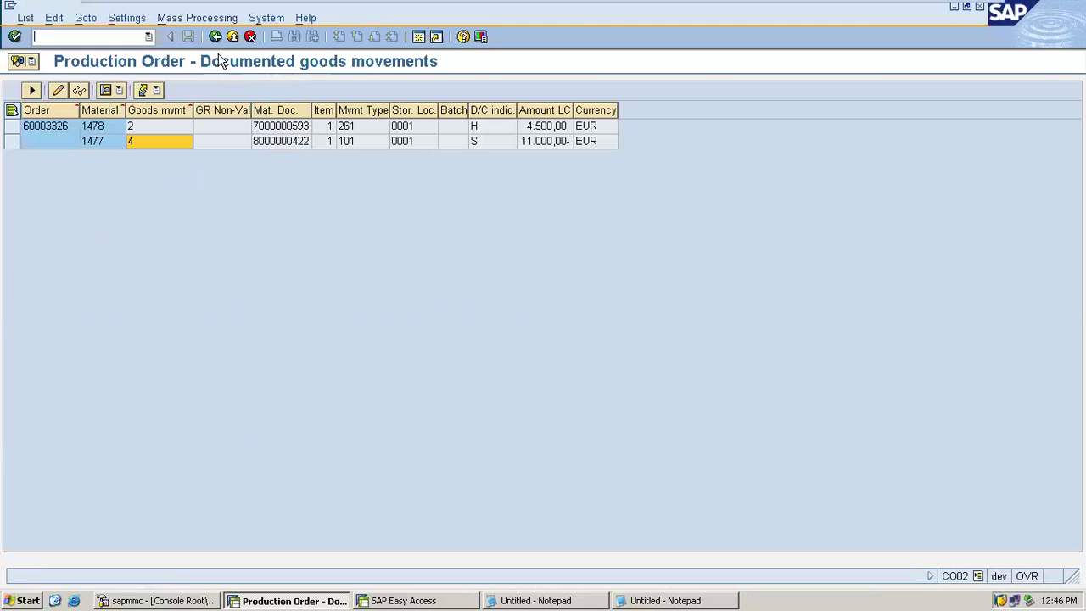
left_click(217, 38)
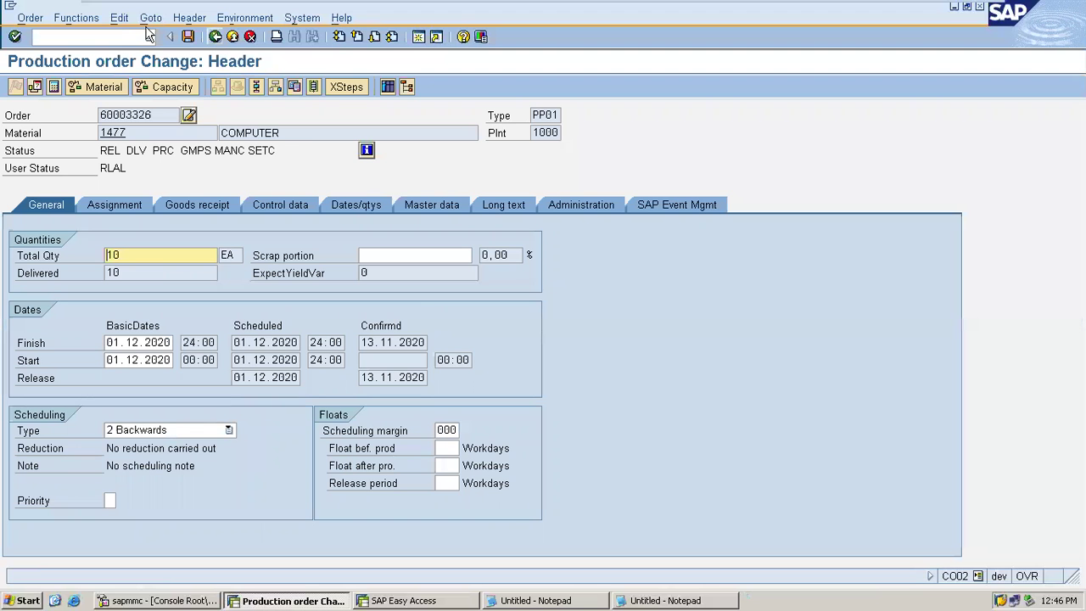
Step: Set the production order for material 1477 to technically complete, save it and leave the message log
left_click(76, 17)
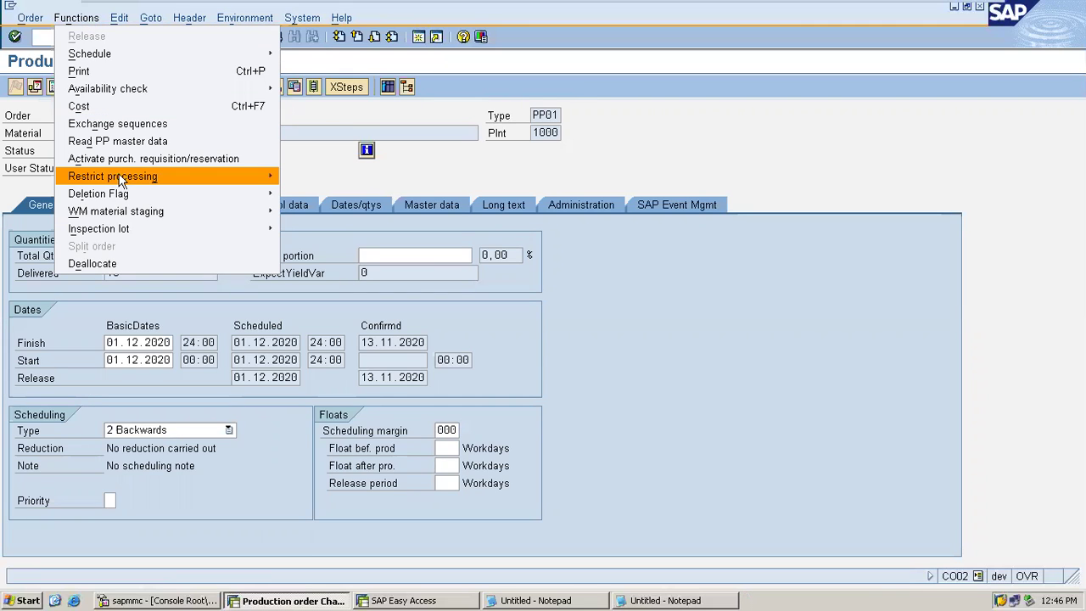
mouse_move(120, 182)
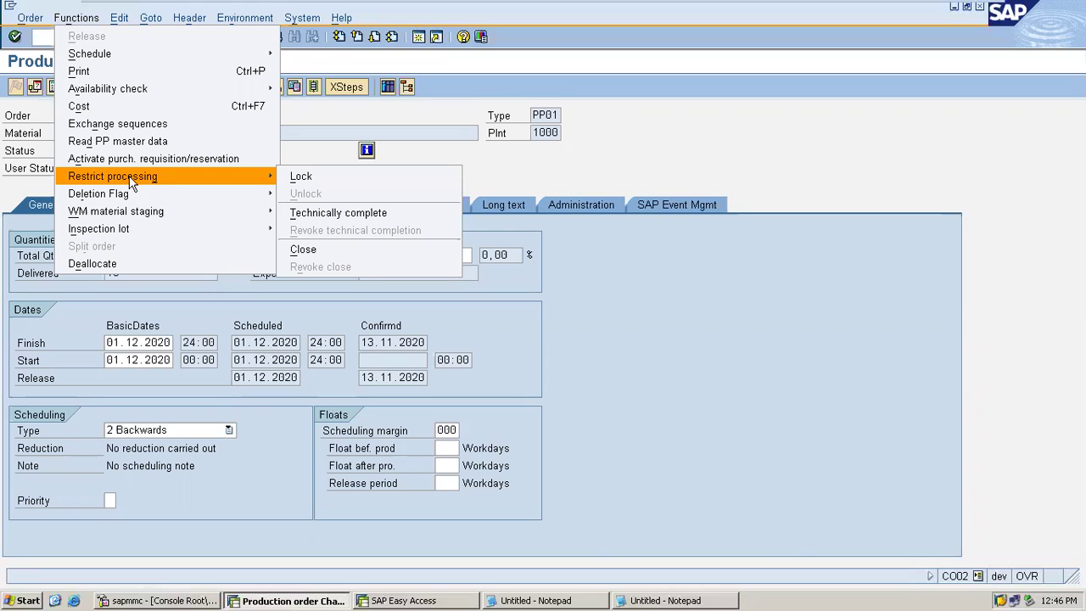
left_click(315, 212)
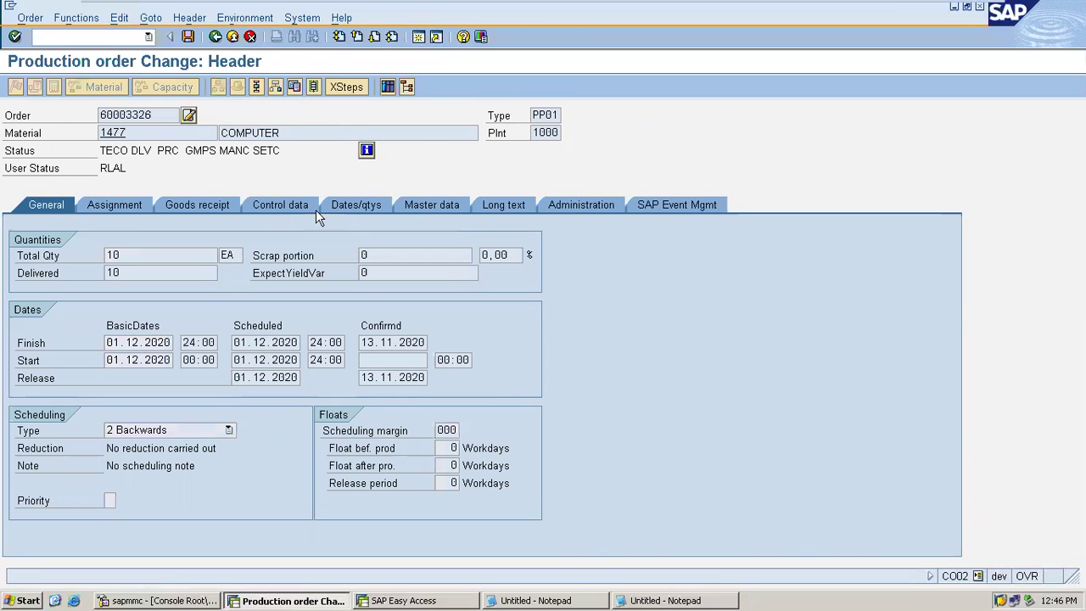
left_click(190, 37)
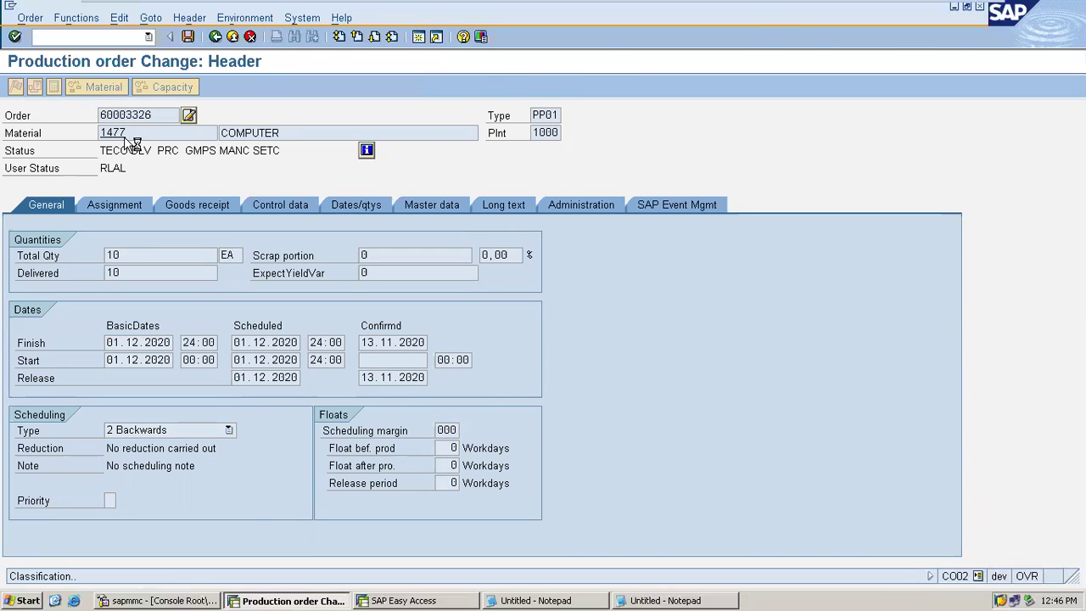
key("Return")
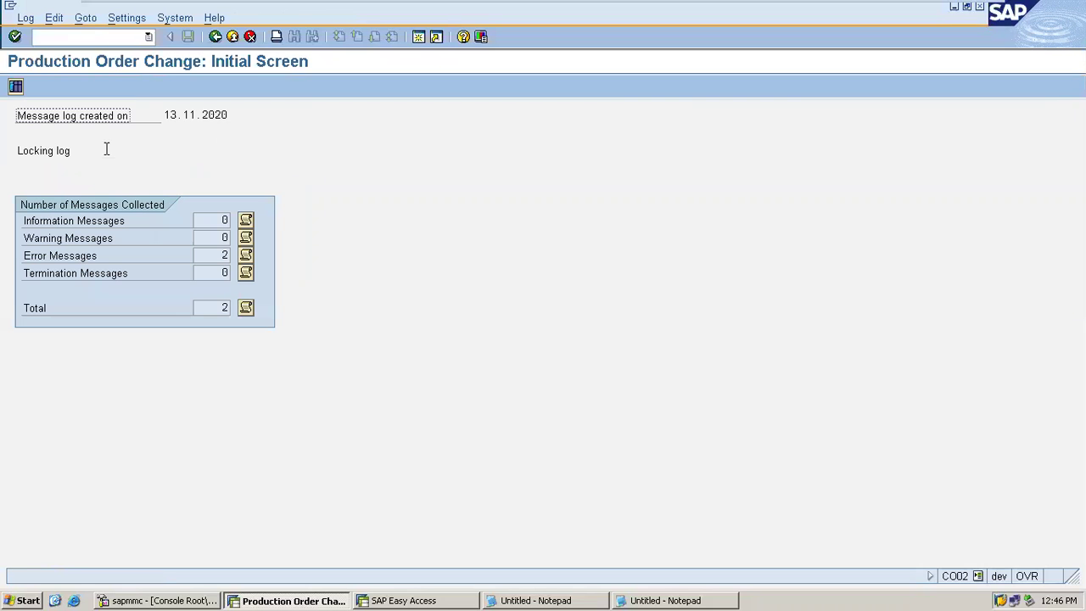
left_click(215, 37)
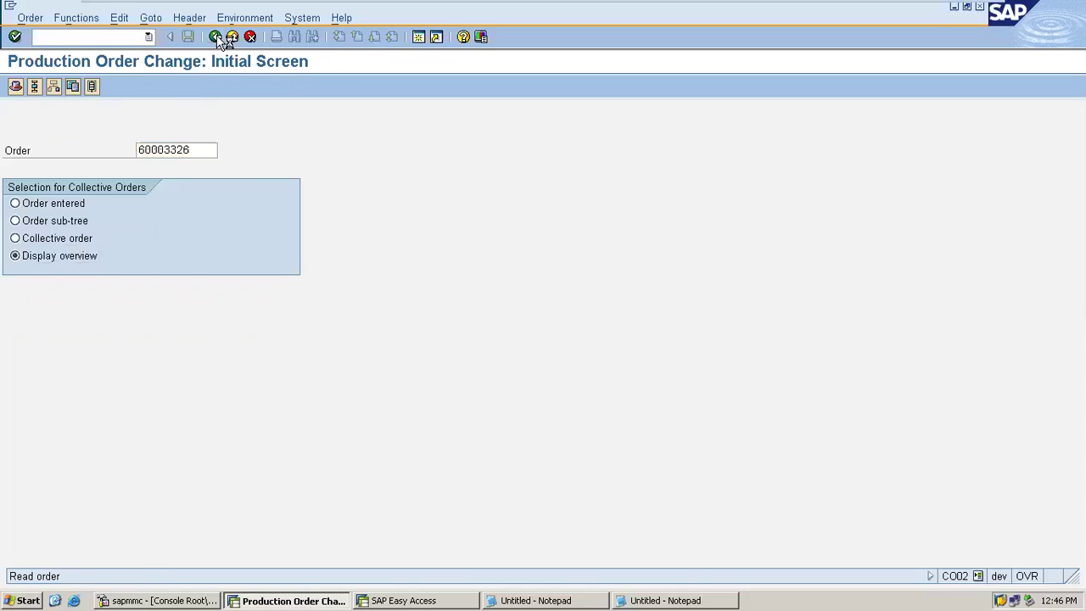
Step: Reopen the production order and examine its detailed system and user statuses
key("Return")
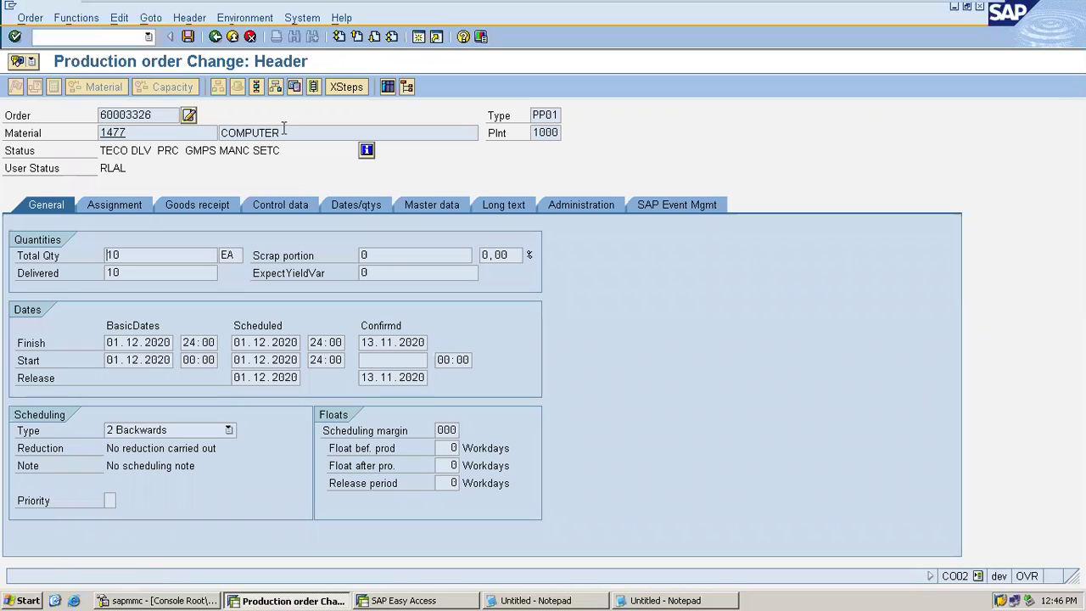
left_click(365, 155)
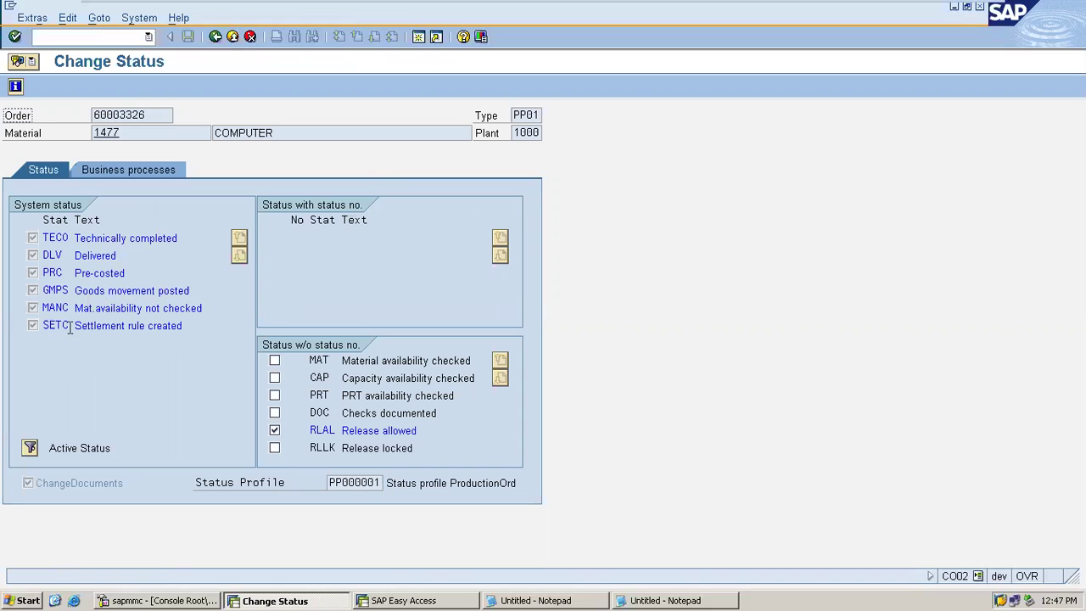
left_click(214, 39)
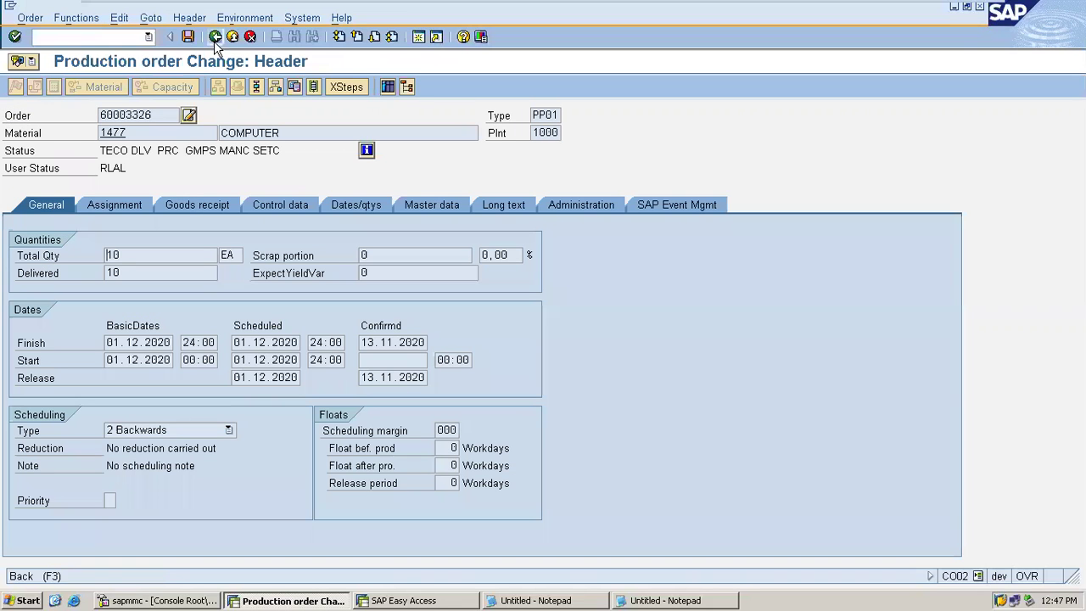
left_click(213, 39)
left_click(214, 39)
Step: Reopen the production order and check the settlement receiver in its settlement rule
key("Return")
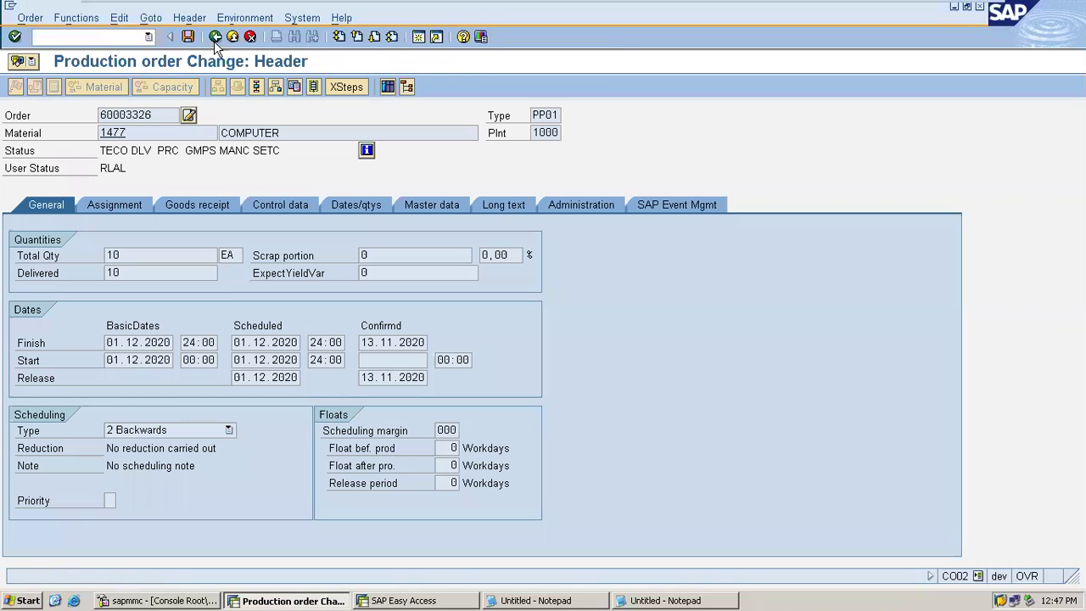
left_click(189, 19)
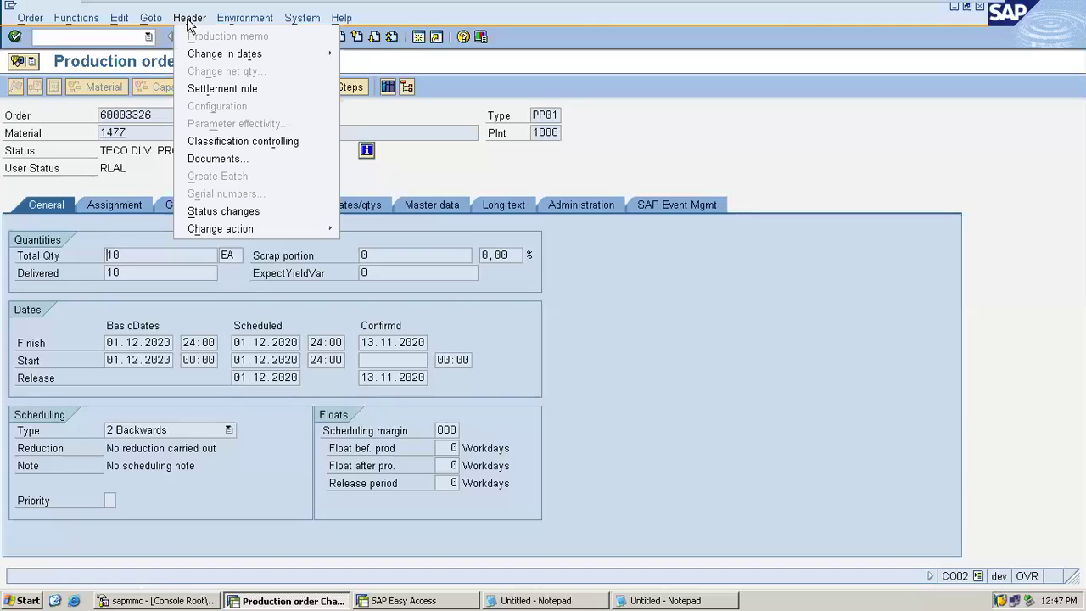
left_click(207, 88)
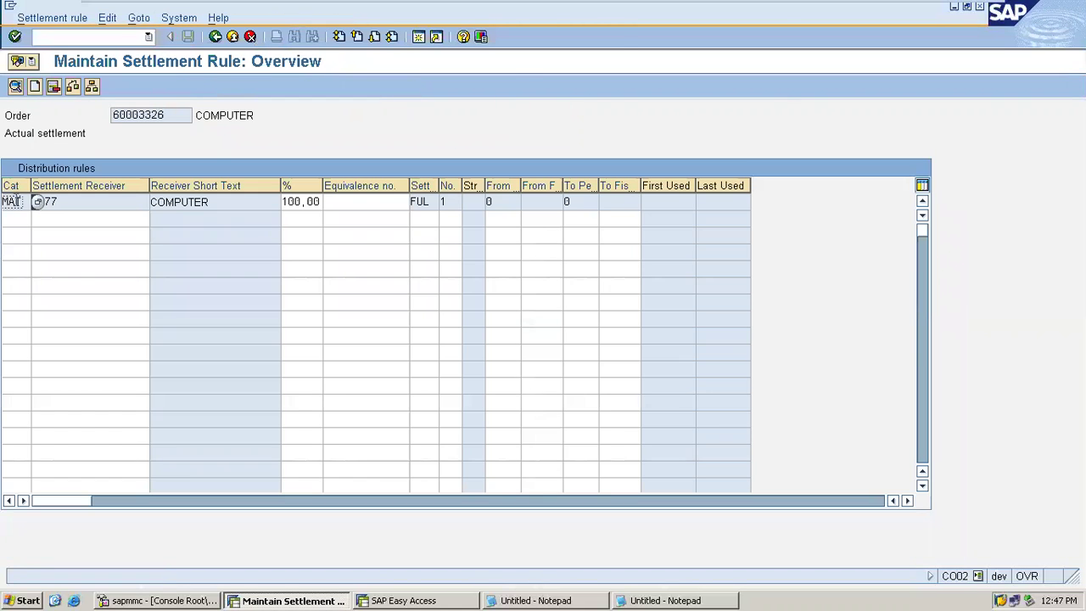
left_click(76, 206)
left_click(214, 39)
left_click(214, 39)
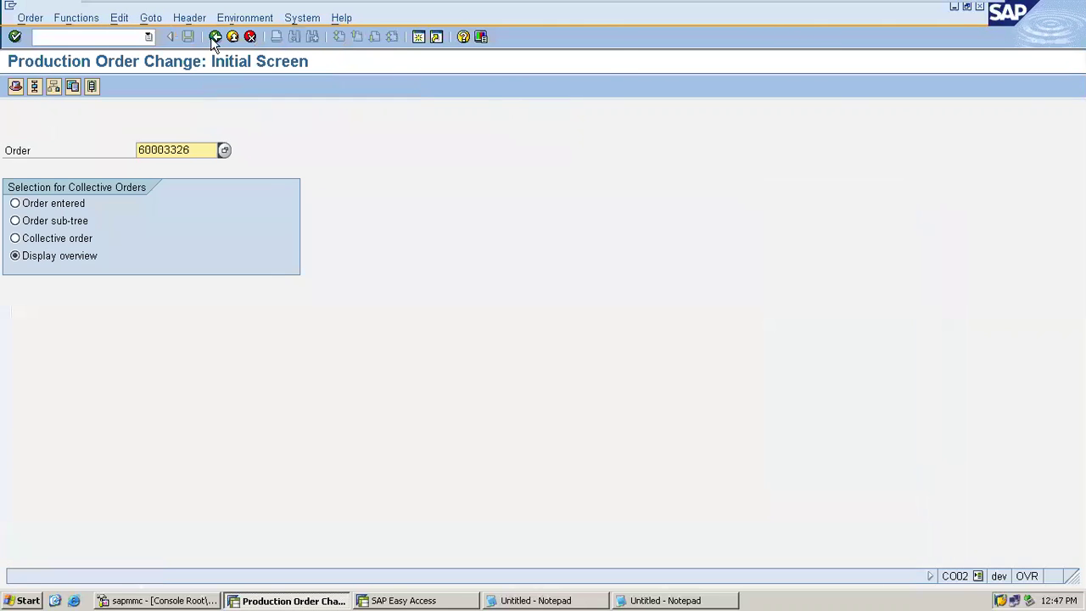
Step: Try a KO88 settlement test run for the production order with period 11, fiscal year 2020 and automatic processing
left_click(214, 39)
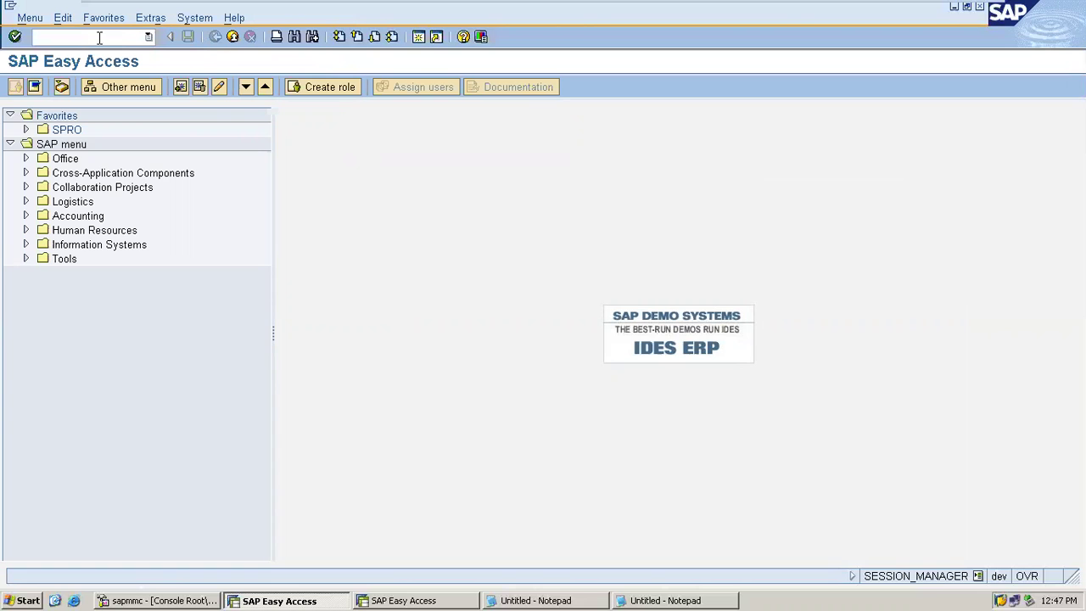
key("Return")
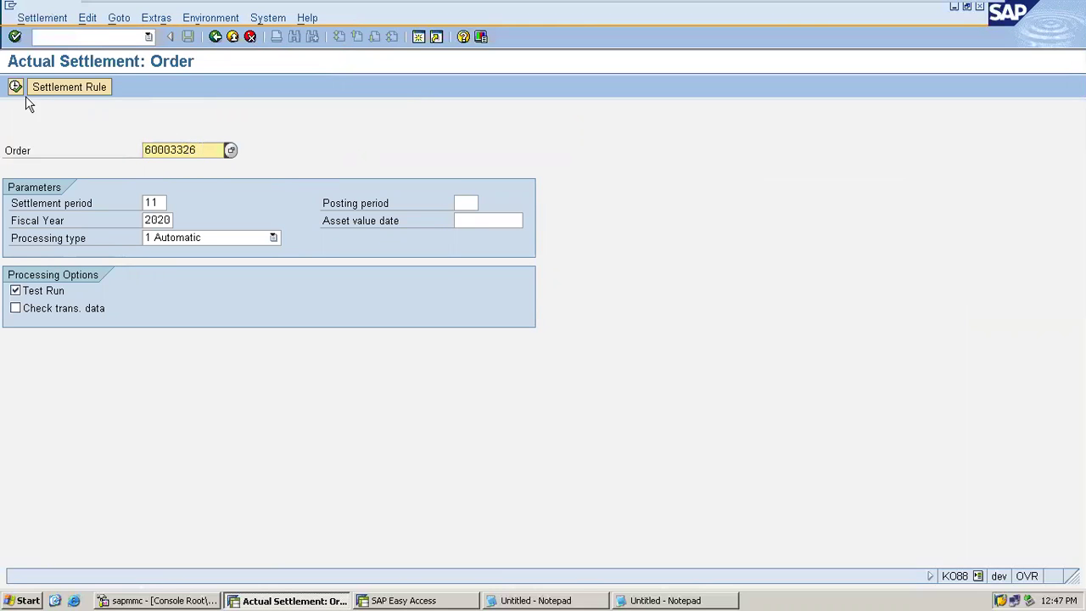
left_click(158, 201)
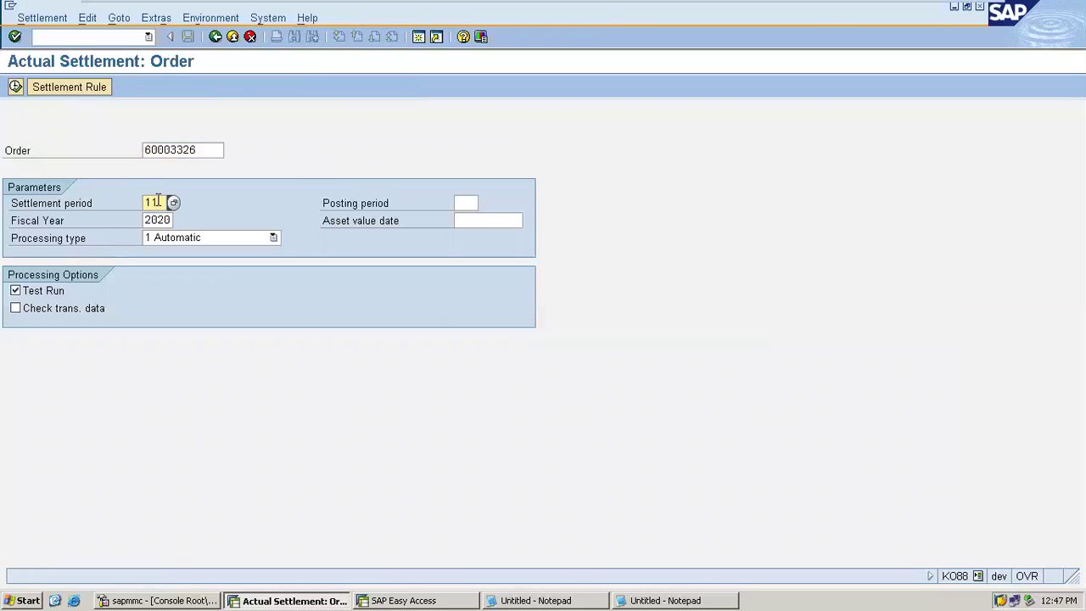
left_click(53, 292)
left_click(14, 90)
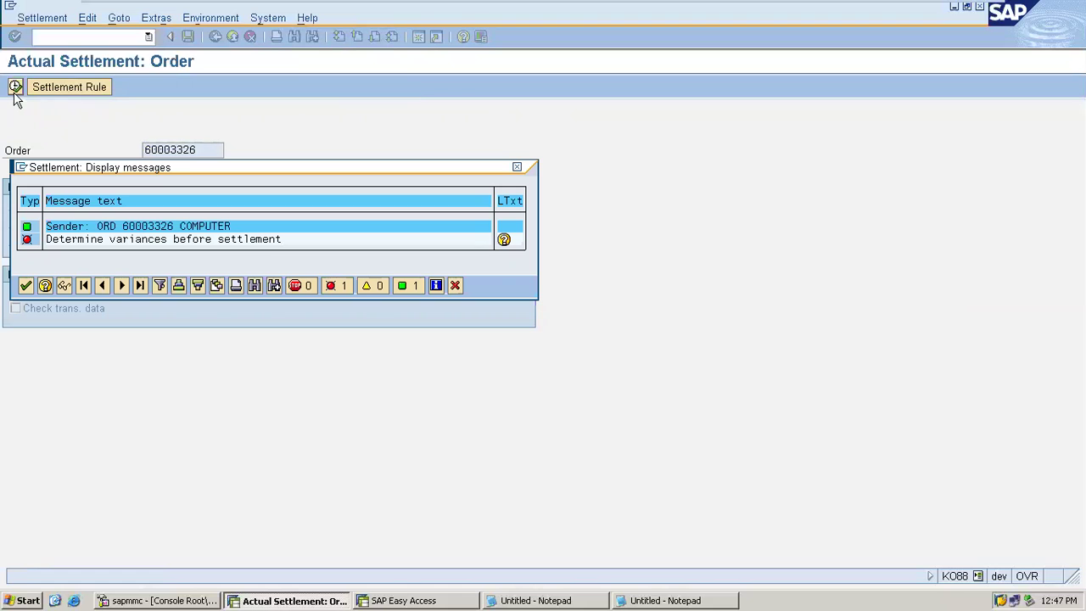
left_click(26, 286)
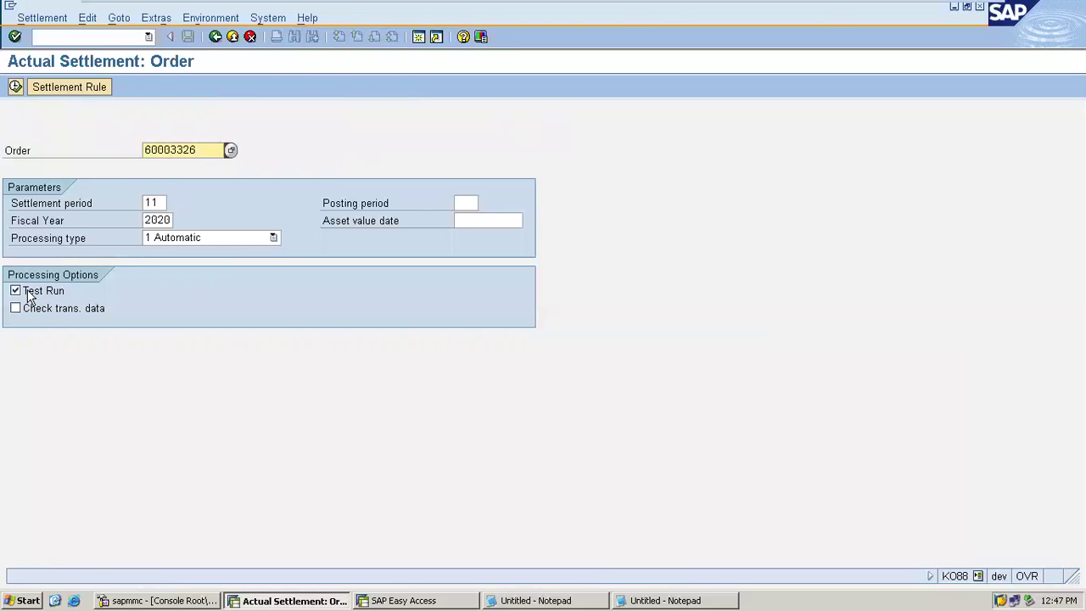
left_click(232, 36)
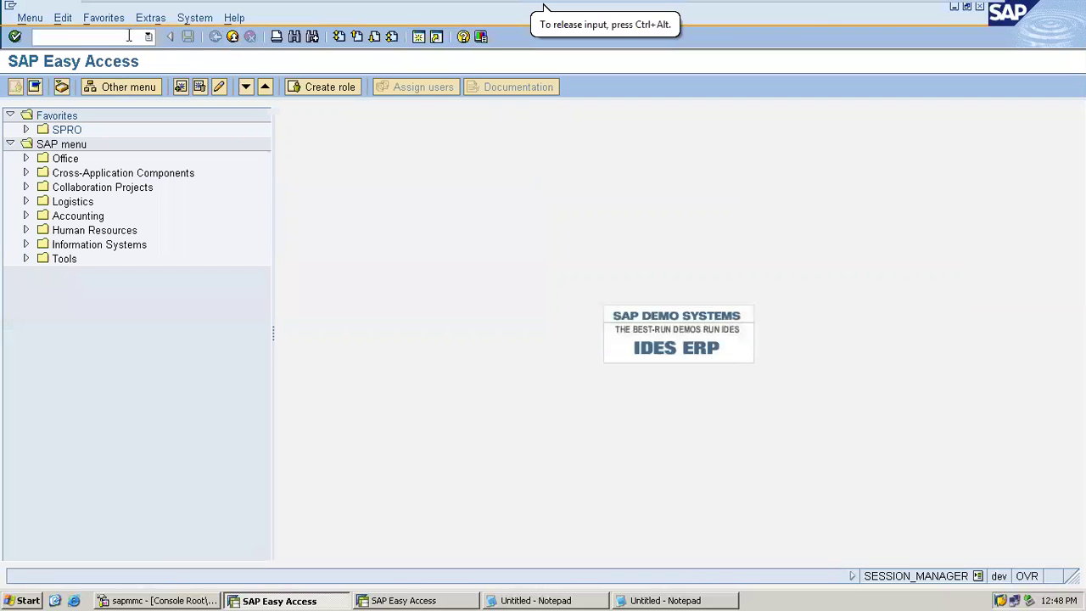
Step: Reopen the production order for material 1477 with transaction CO02 and open its settlement rule
type("CO02")
key("Return")
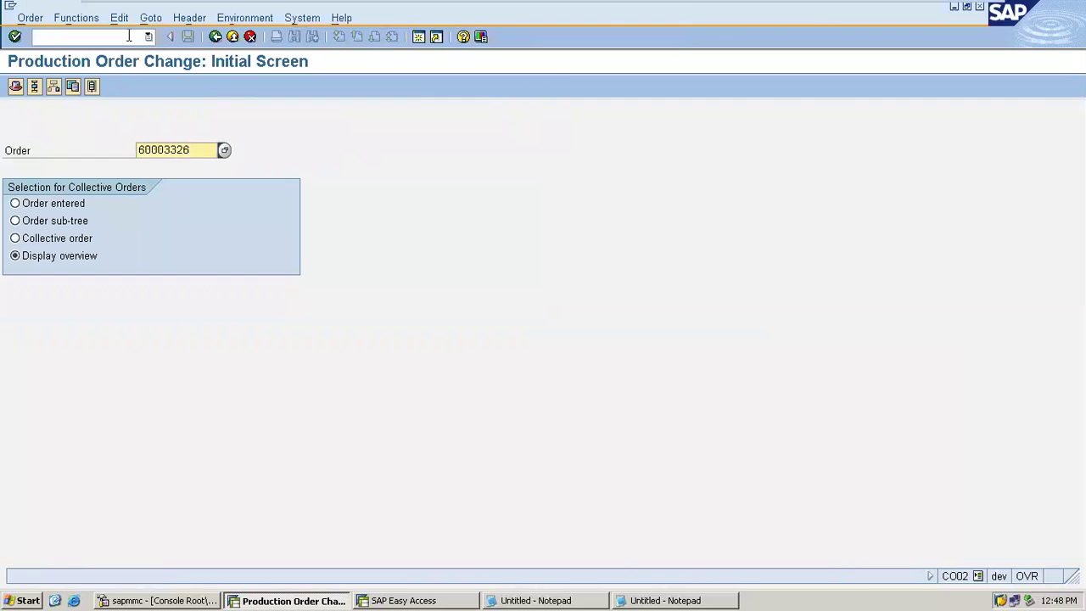
key("Return")
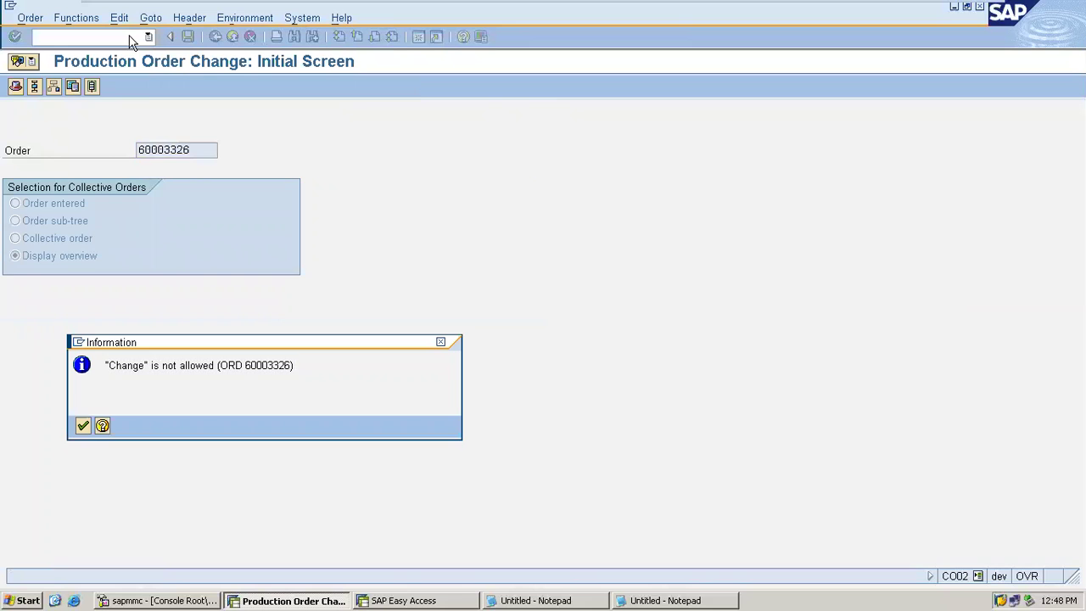
key("Return")
left_click(184, 21)
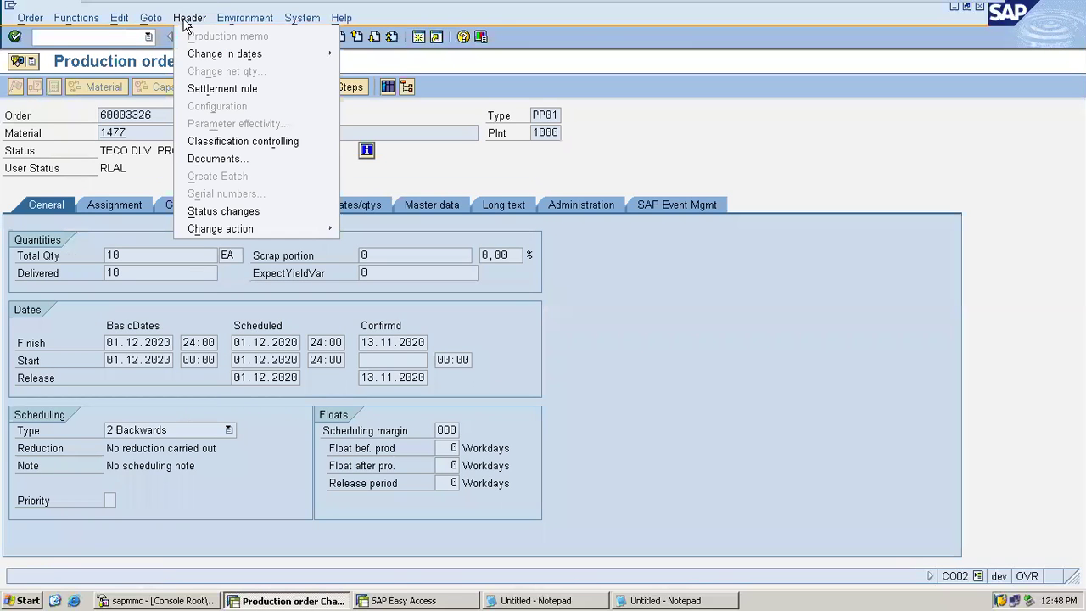
left_click(201, 88)
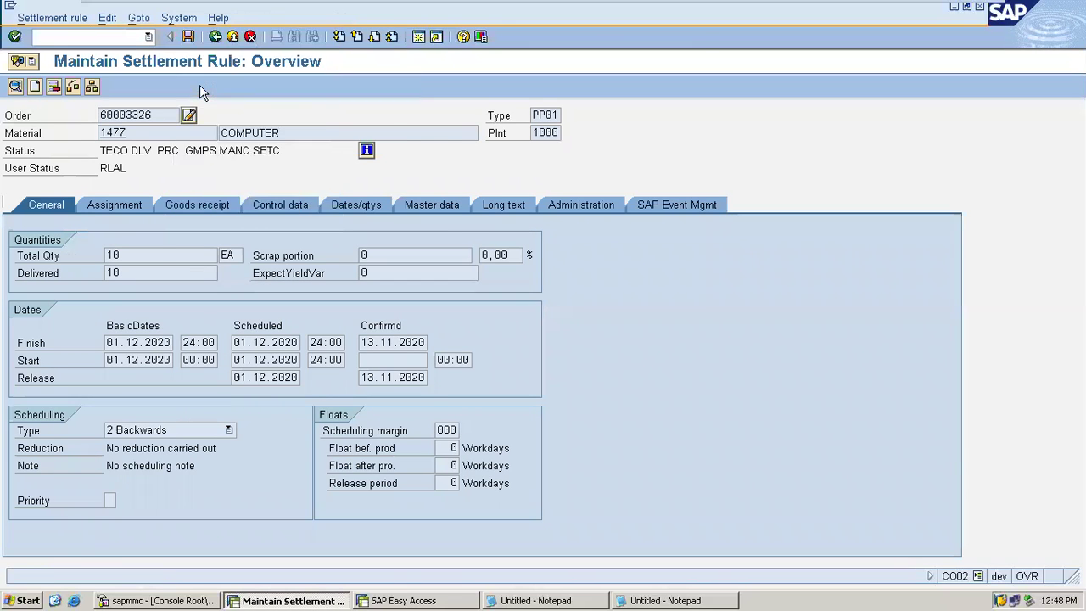
Step: Add cost center 1000 as a second settlement receiver with category CTR in the distribution rules
left_click(24, 218)
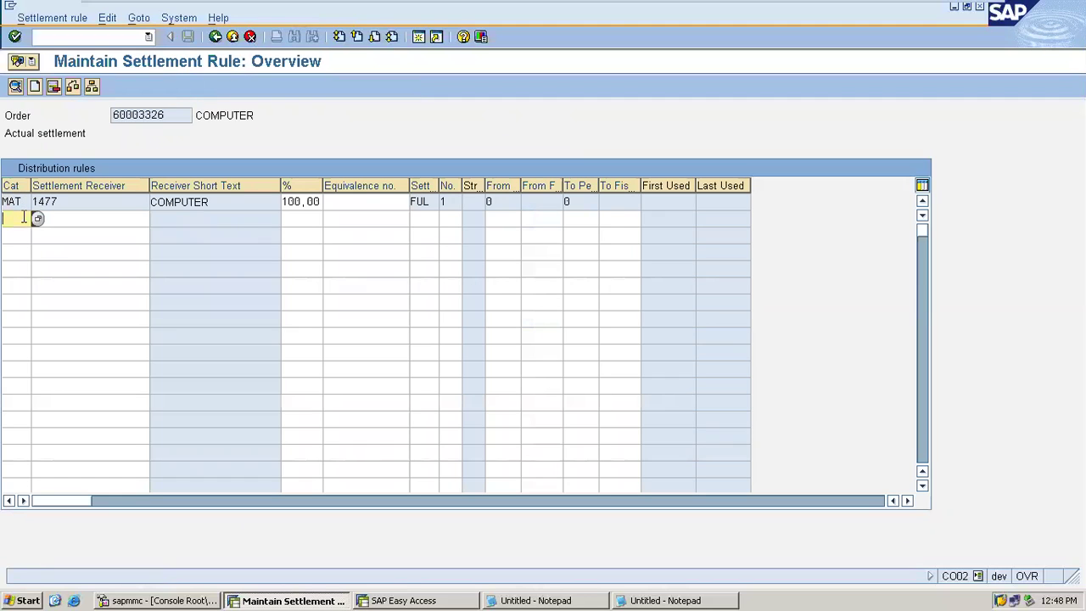
type("CTR")
key("Tab")
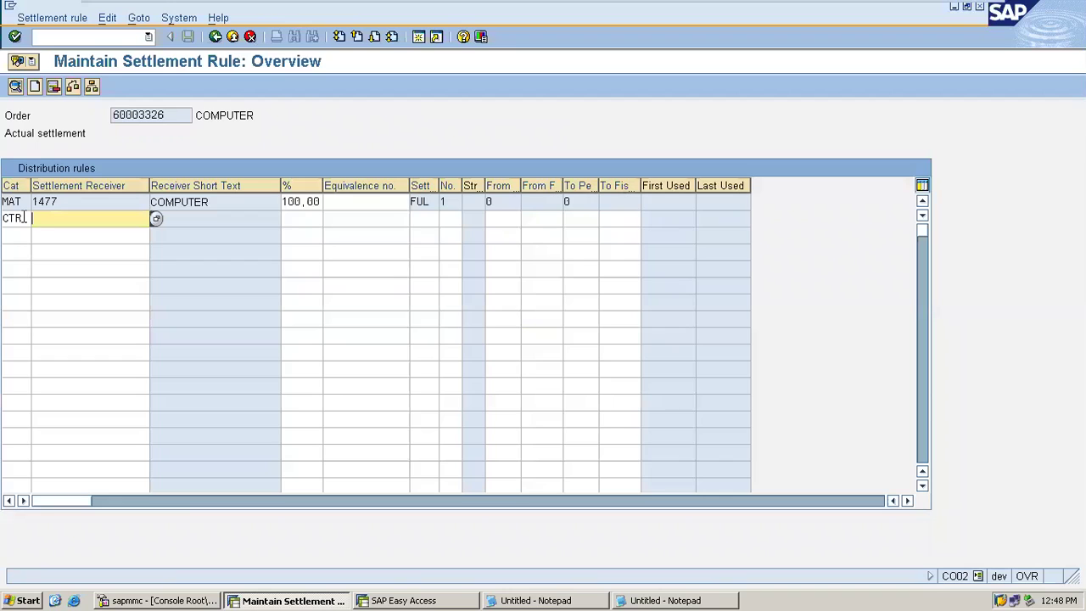
type("1")
key("Down")
key("Down")
key("Return")
key("Return")
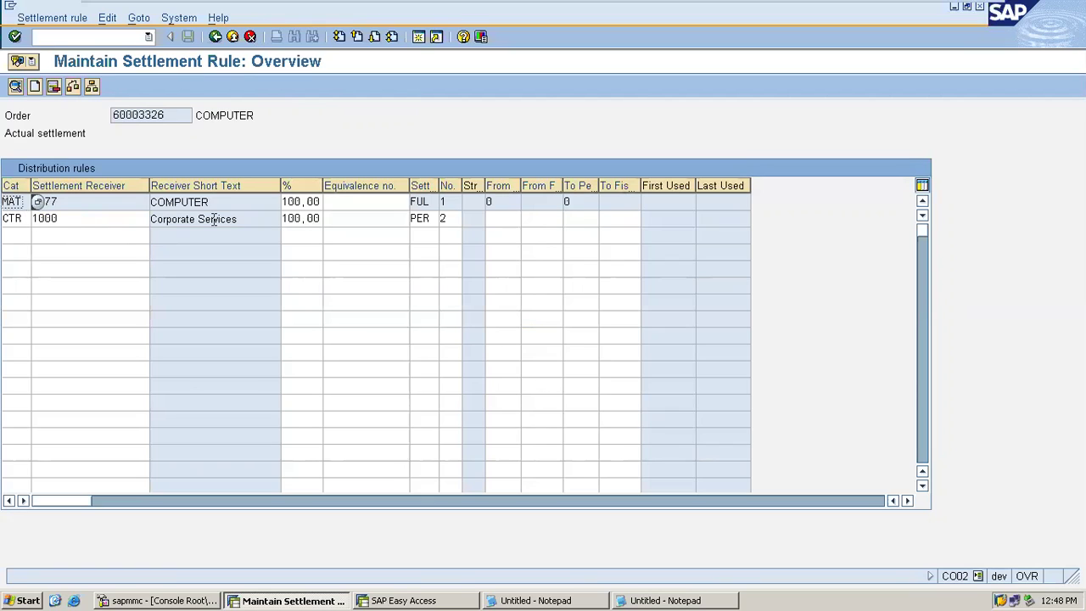
Step: Look through the available account assignment categories for settlement receivers, including Cost center
left_click(100, 225)
left_click(22, 221)
left_click(38, 219)
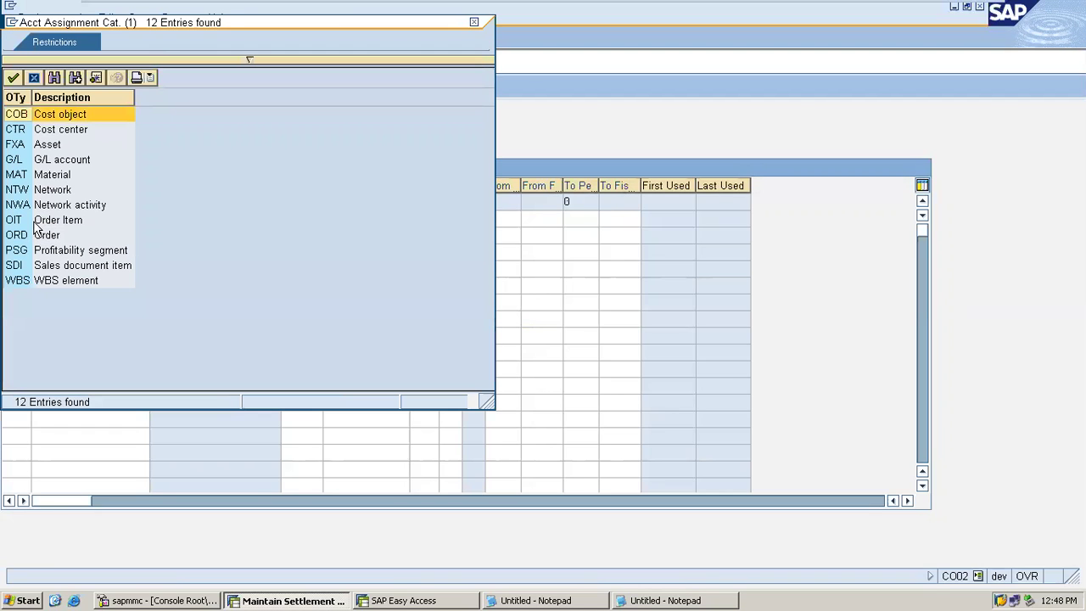
left_click(73, 134)
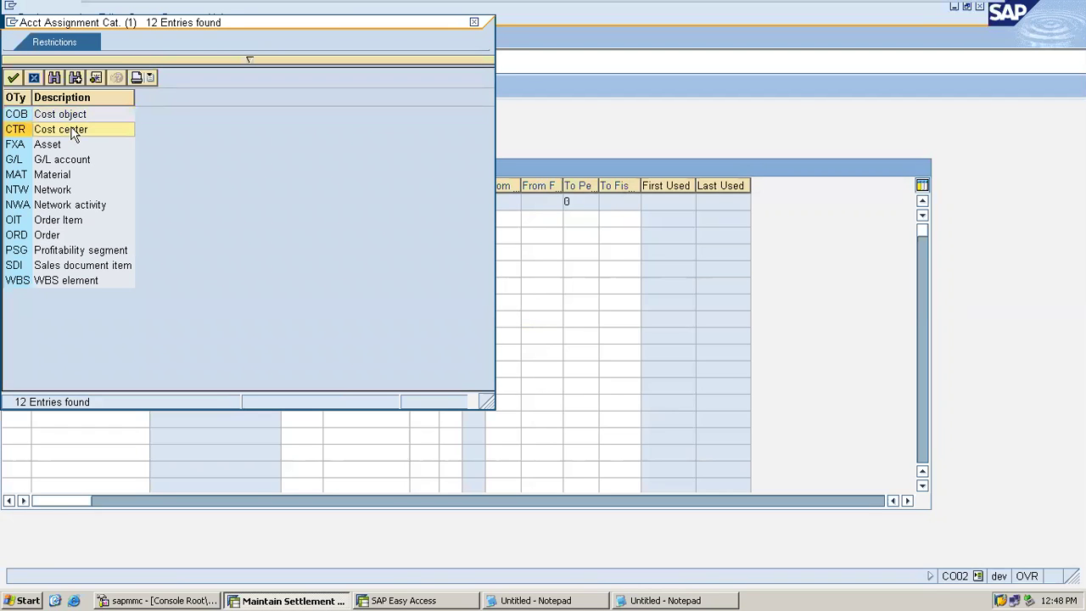
double_click(73, 134)
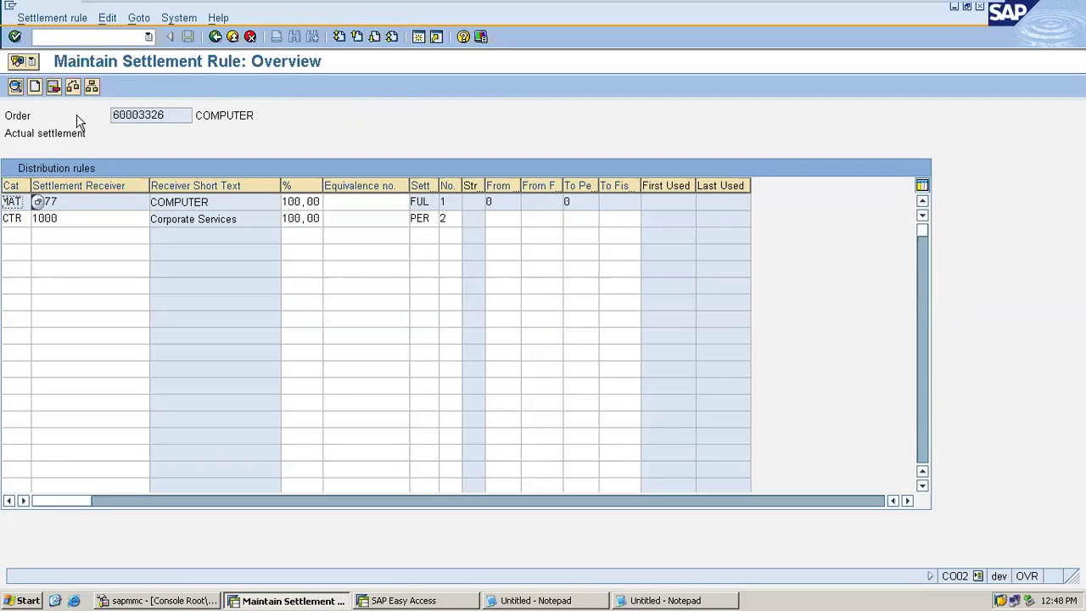
Step: Leave the settlement rule, save the production order and exit the transaction
left_click(216, 37)
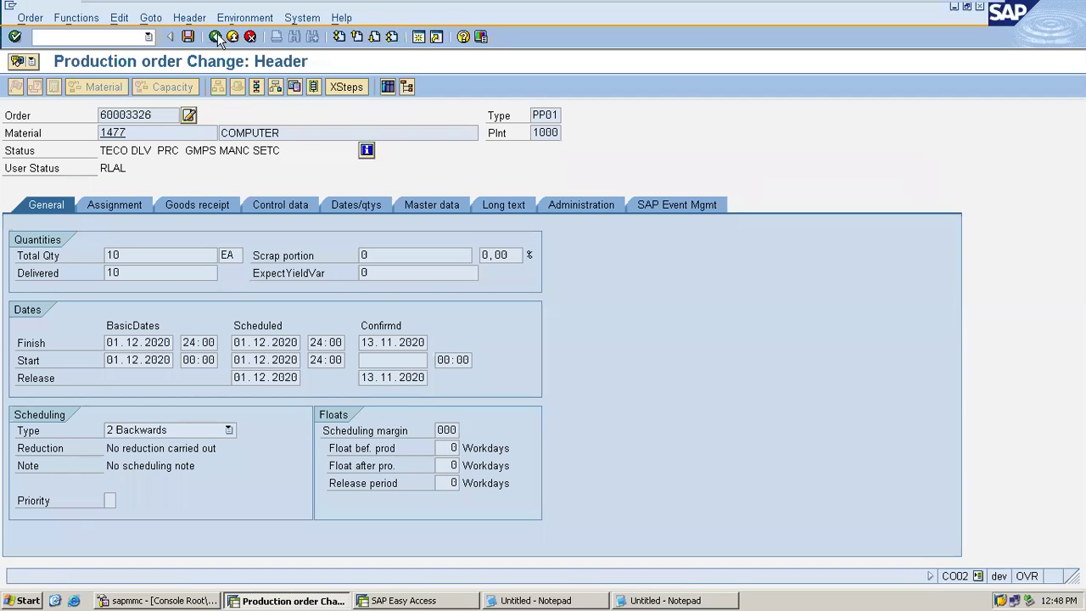
left_click(188, 36)
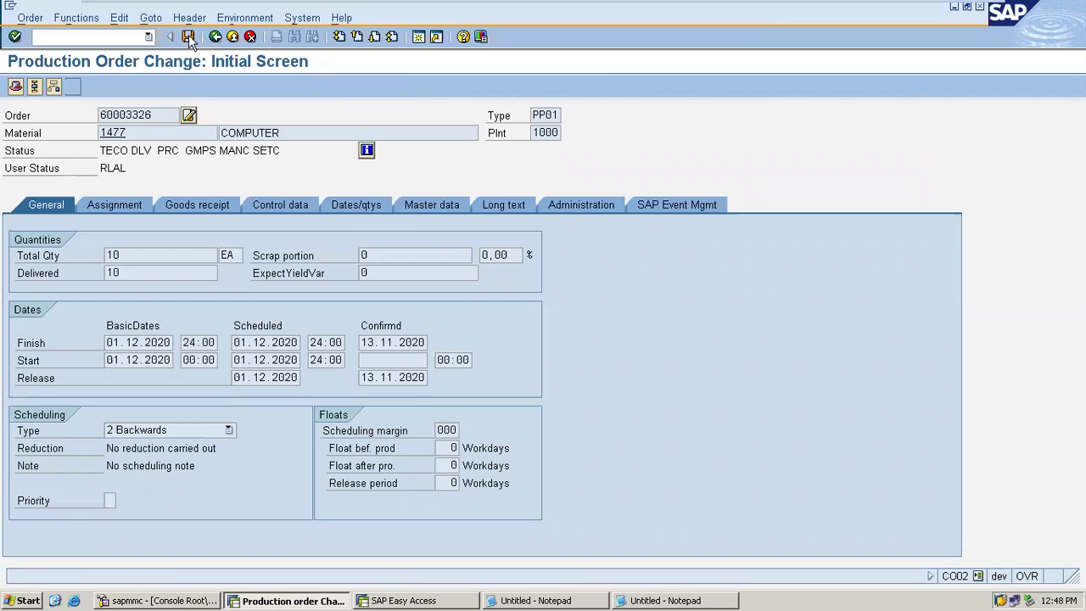
key("F3")
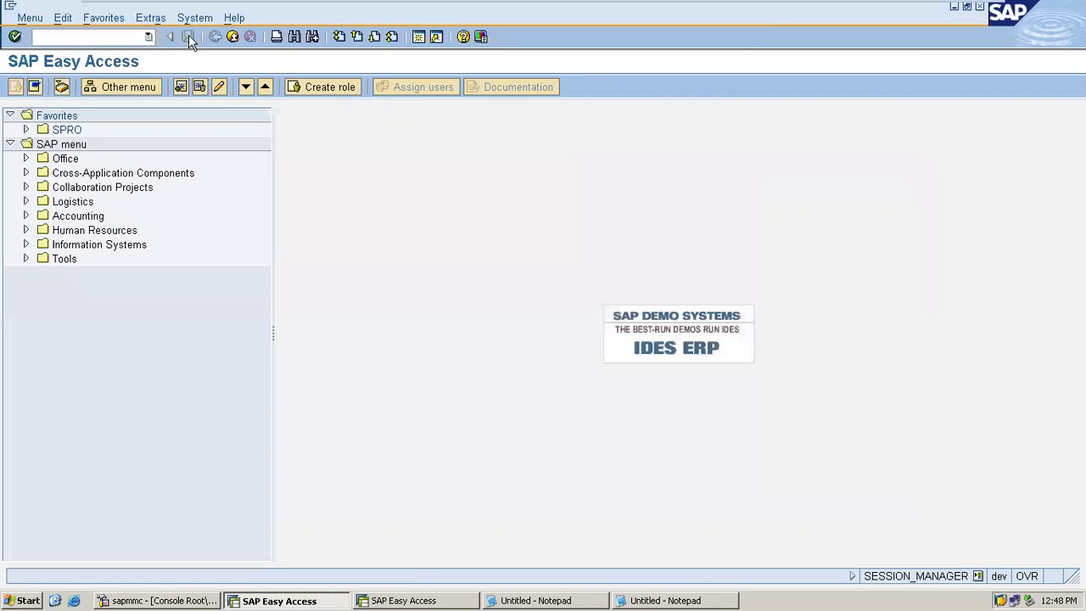
Step: Execute the KO88 actual settlement for the production order with Test Run turned off, then exit the result list
left_click(135, 38)
type("K")
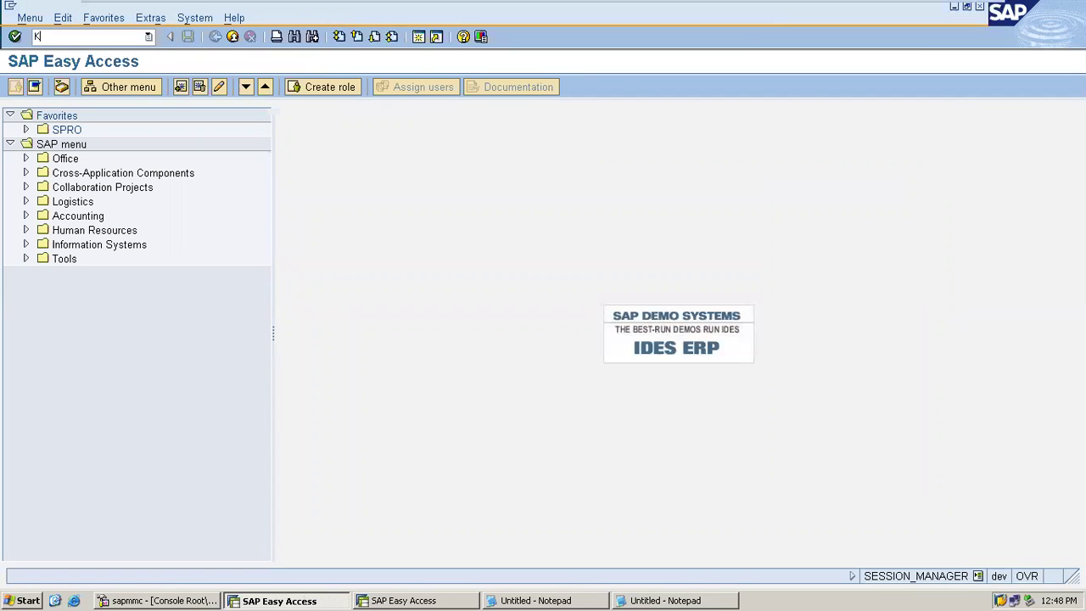
key("Return")
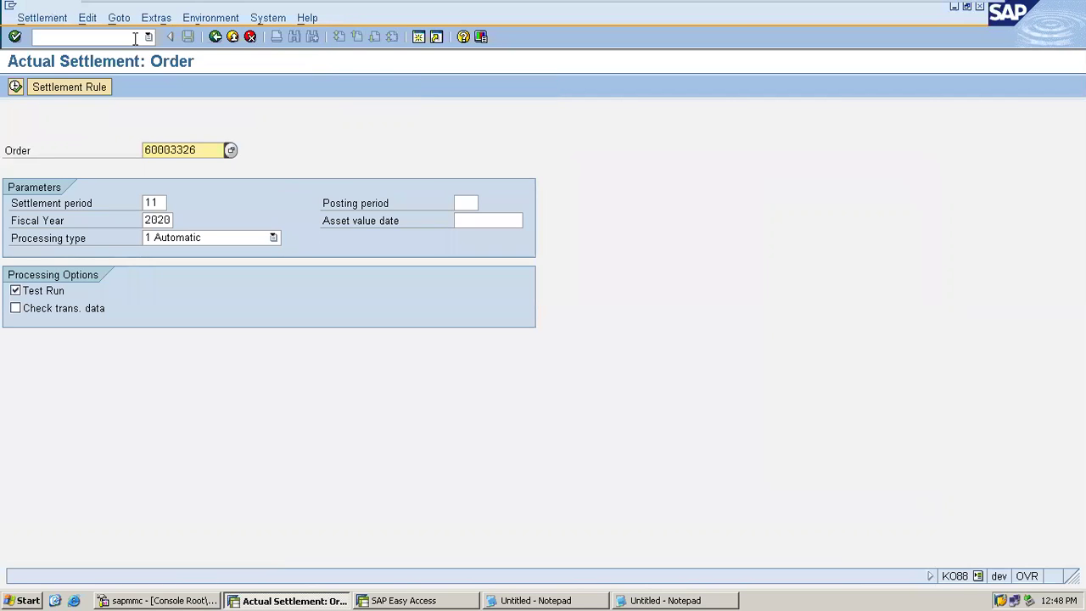
left_click(15, 291)
left_click(15, 89)
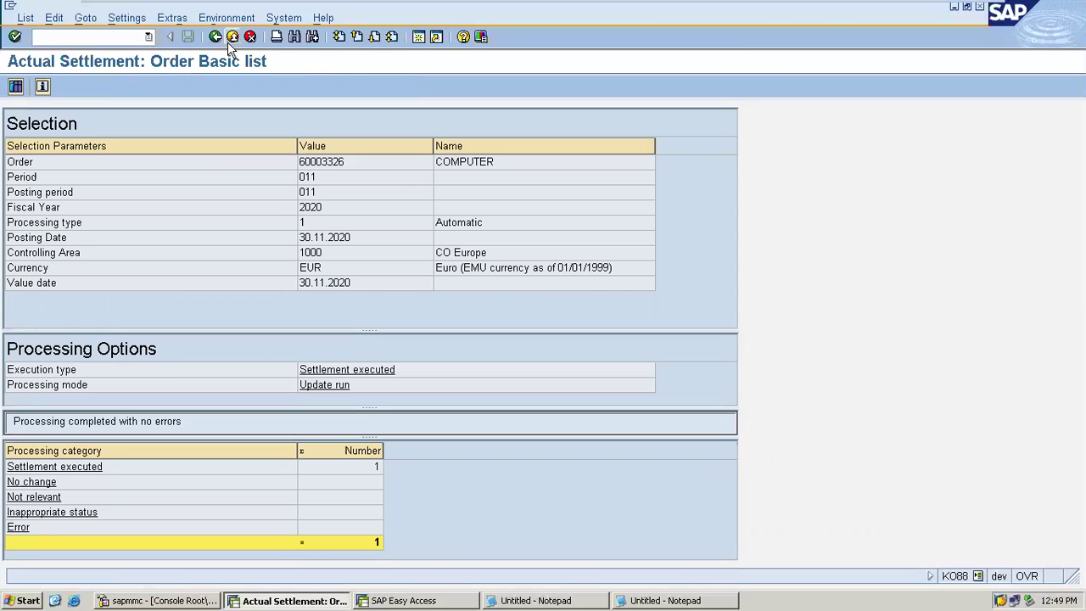
left_click(231, 38)
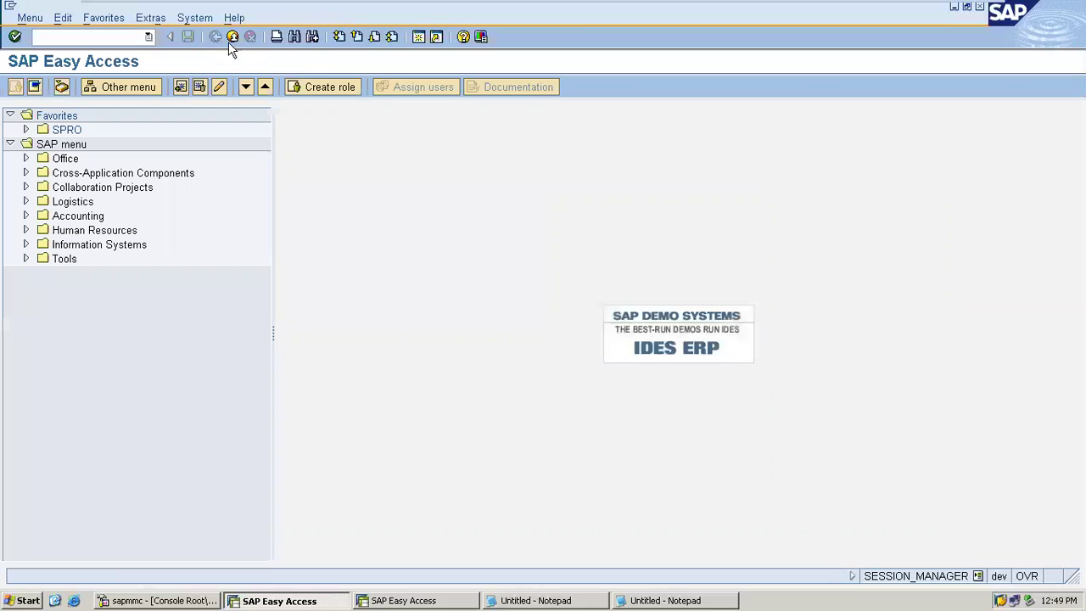
Step: Reopen the production order with CO02, set it to closed, save it and exit the transaction
left_click(136, 38)
type("CO02")
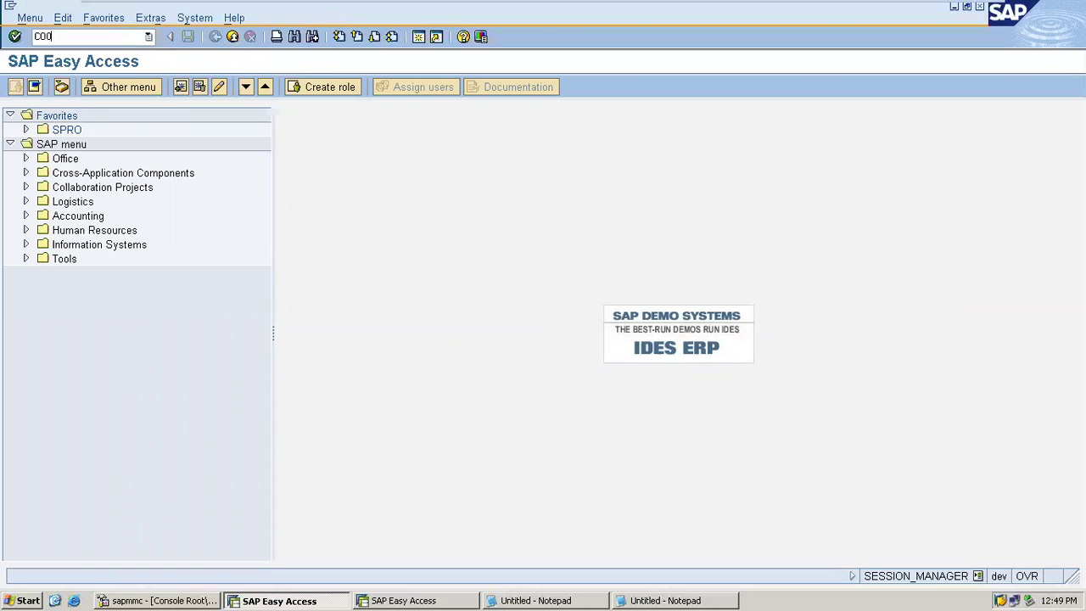
key("Return")
key("Return")
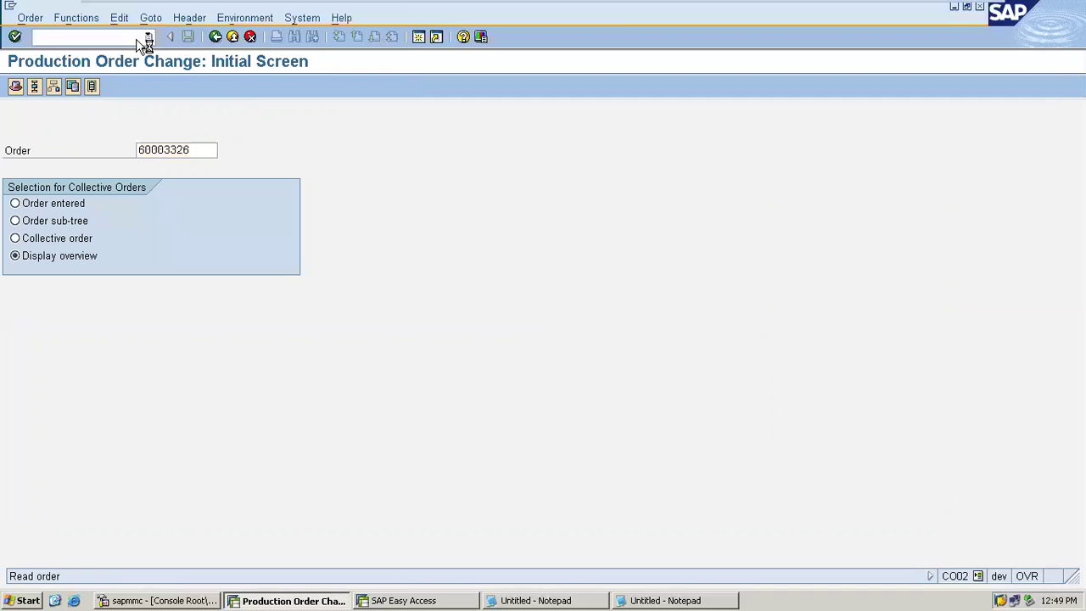
key("Return")
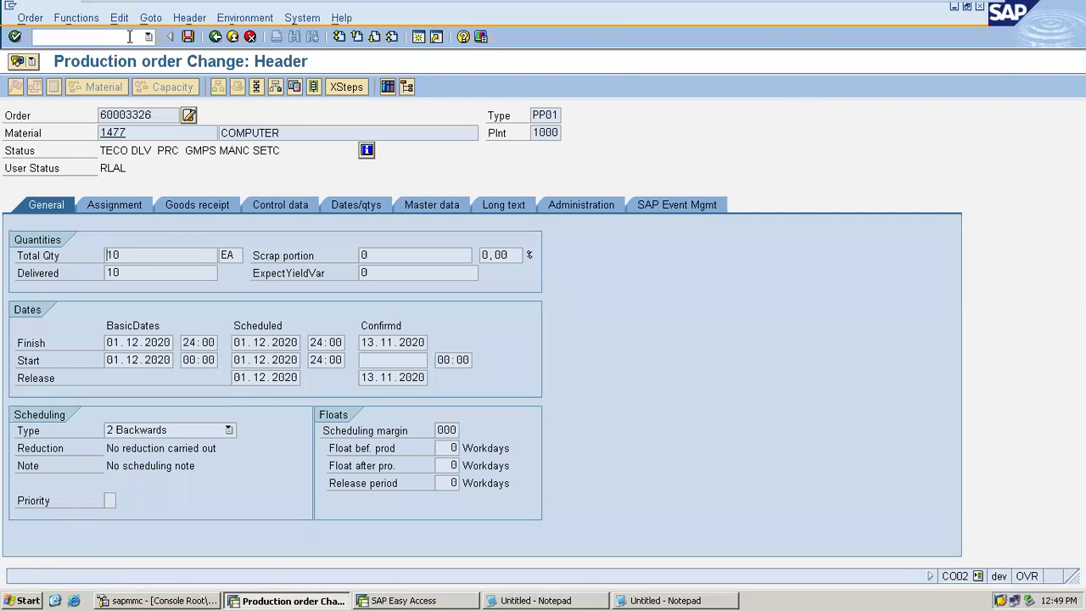
left_click(84, 23)
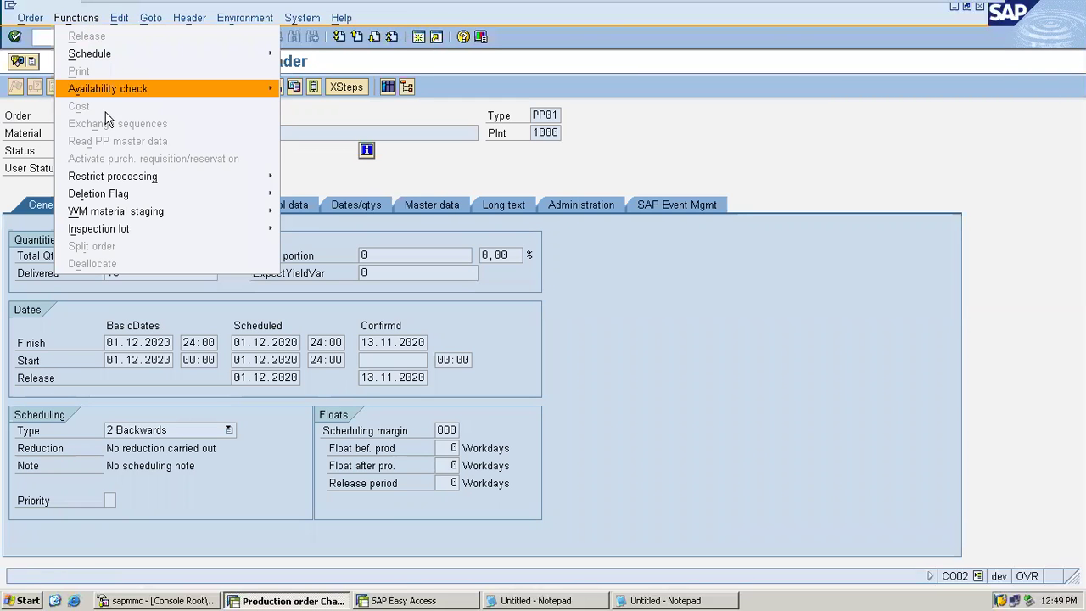
mouse_move(122, 173)
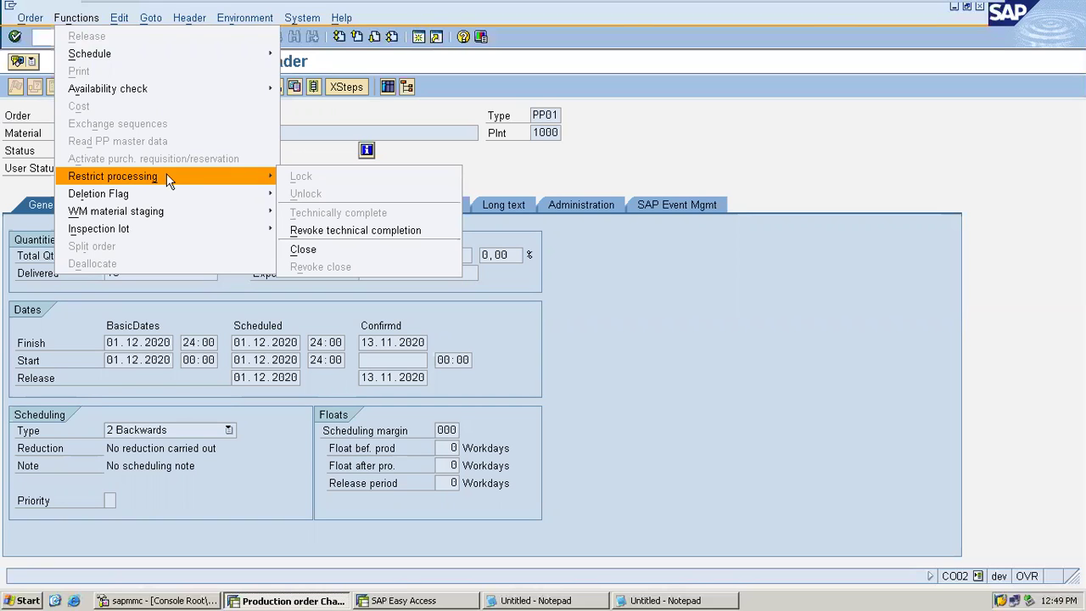
left_click(330, 250)
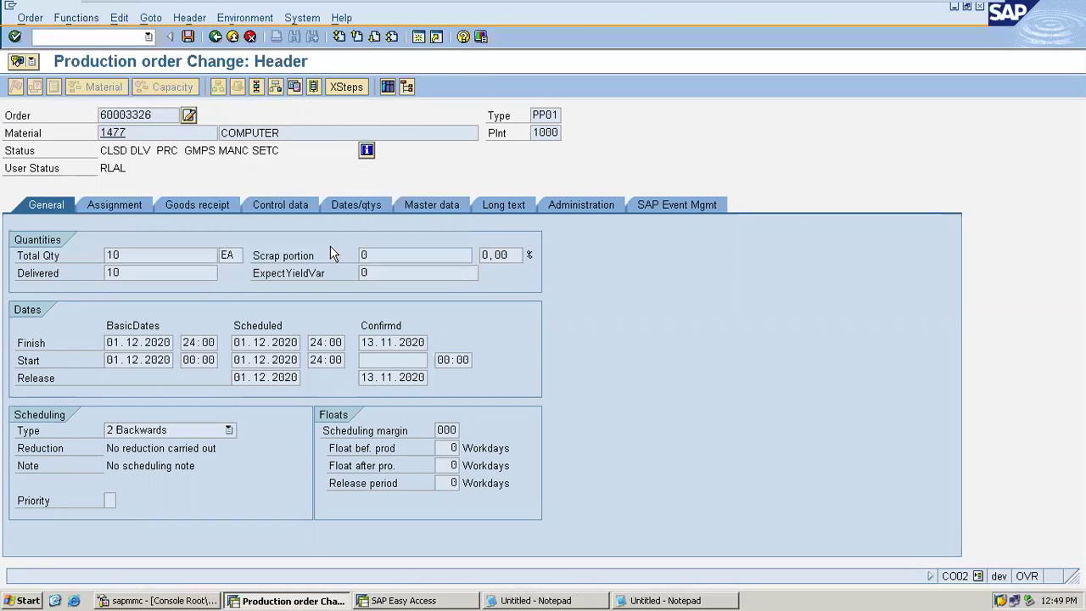
left_click(187, 38)
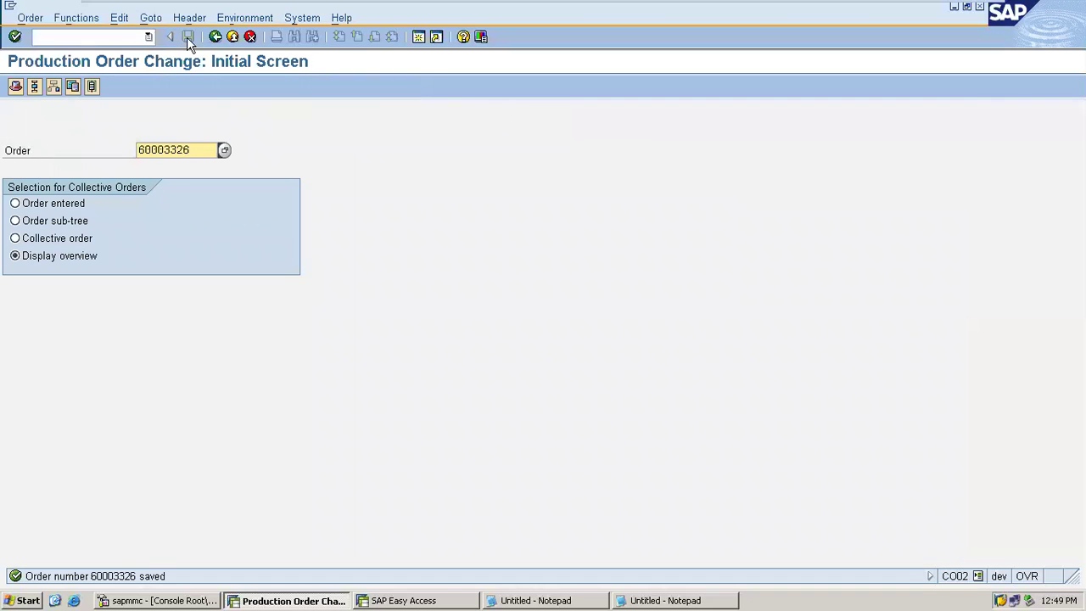
left_click(217, 38)
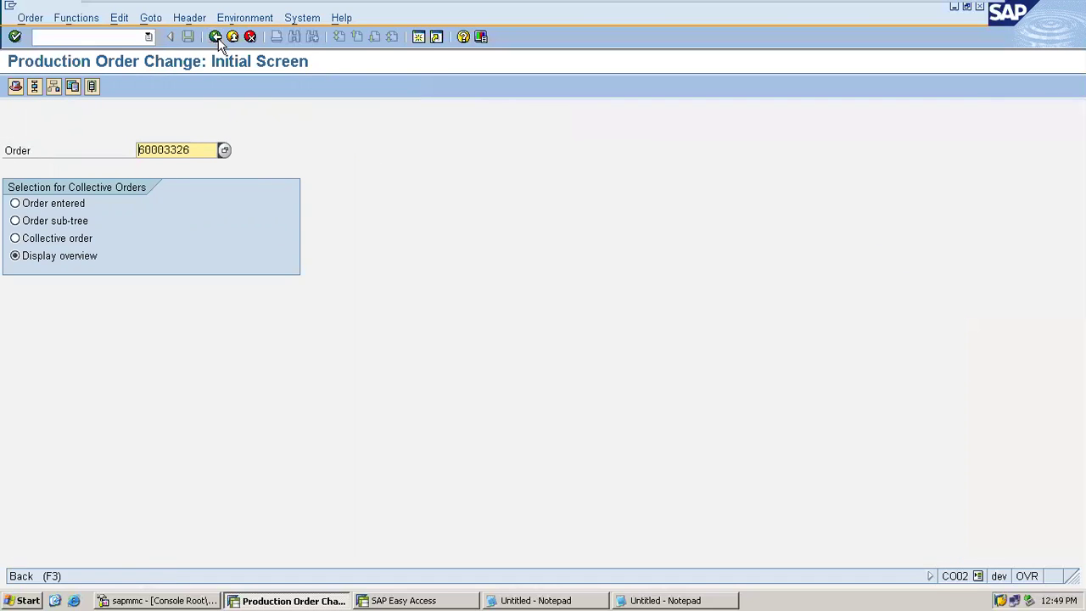
Step: Switch to the PowerPoint presentation and review the planned order conversion and goods issue items on the SAP PP slide
mouse_move(756, 8)
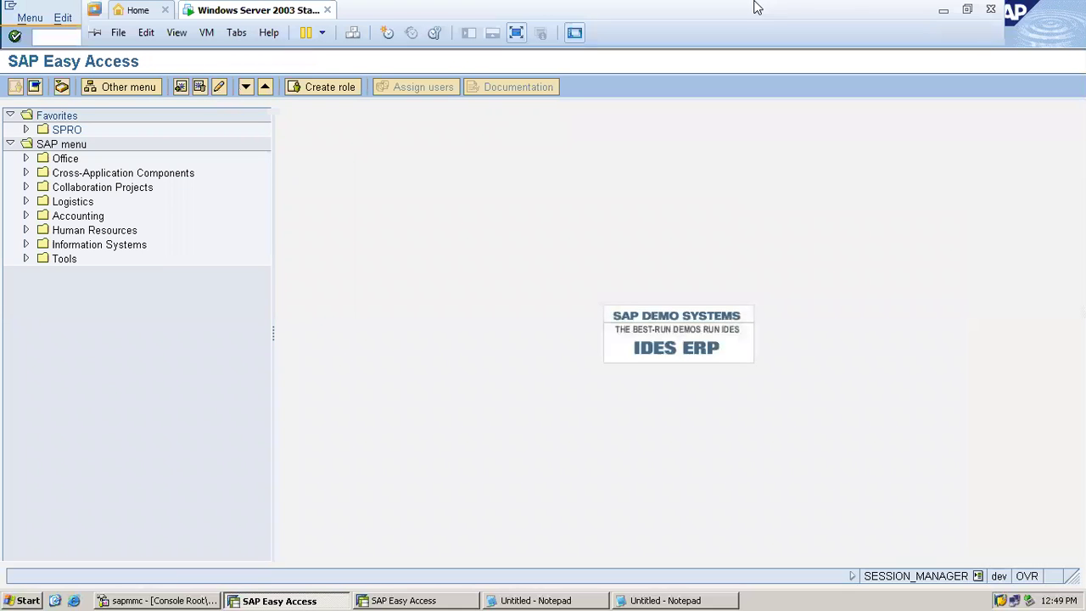
left_click(942, 12)
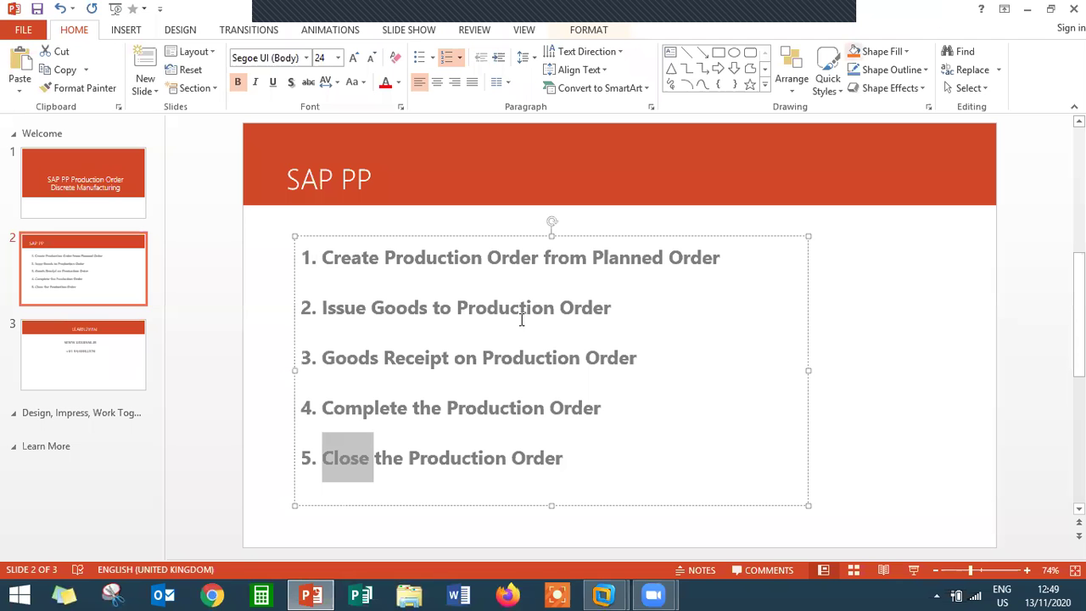
left_click(544, 263)
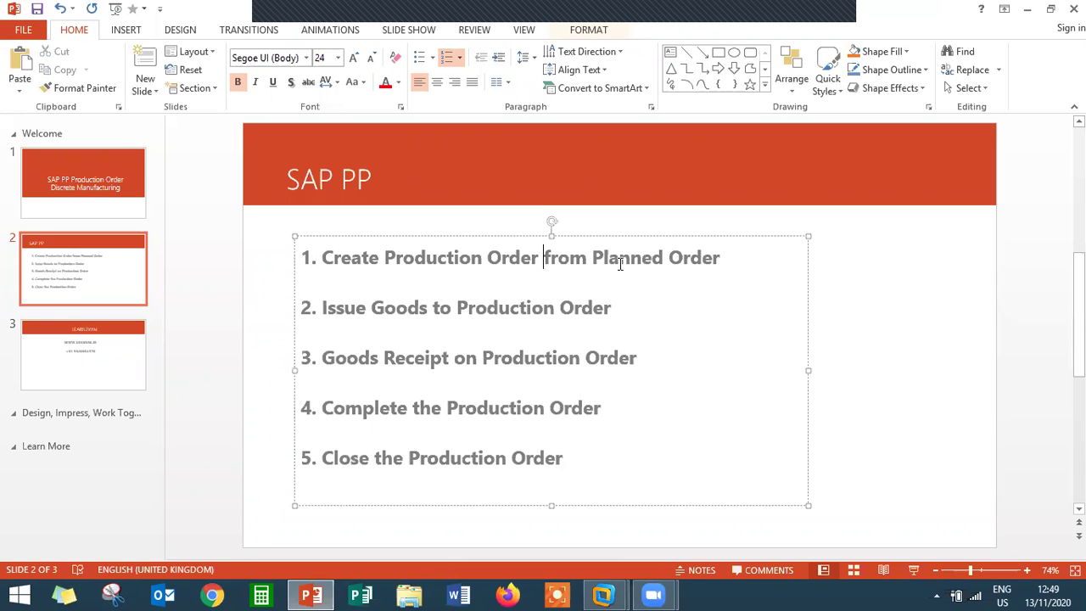
double_click(620, 259)
triple_click(476, 263)
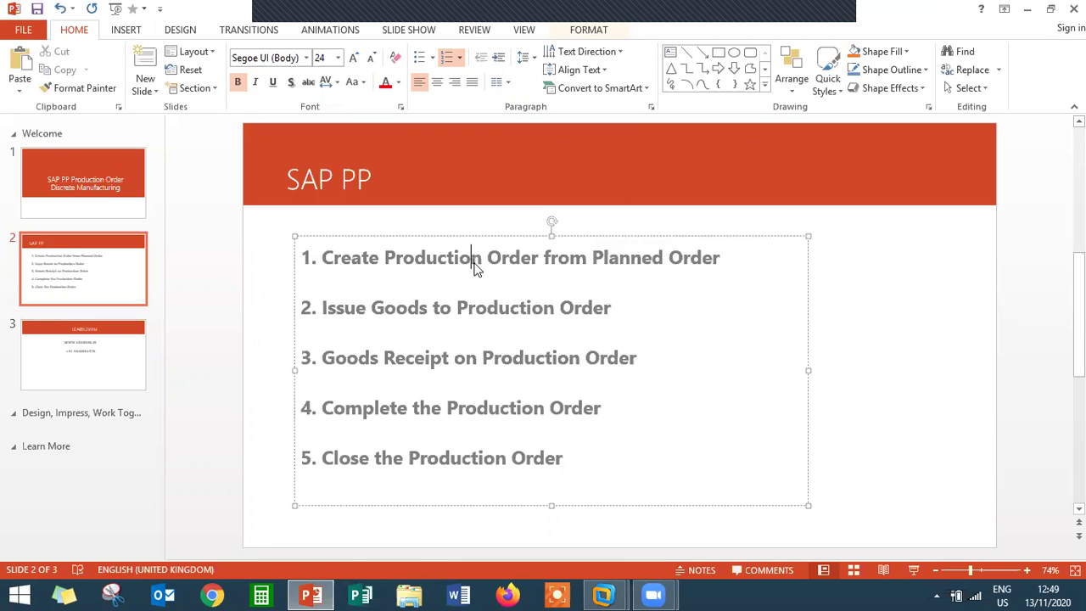
double_click(365, 314)
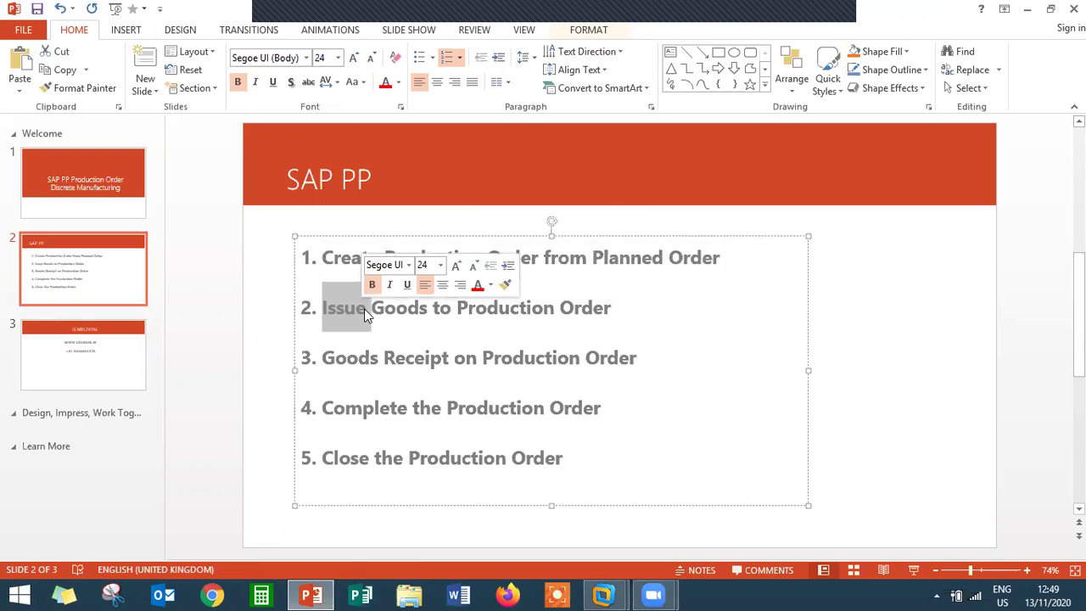
Step: Append "Raw Material" to item 2 and "for finished goods" to item 3 on the SAP PP slide
left_click(604, 307)
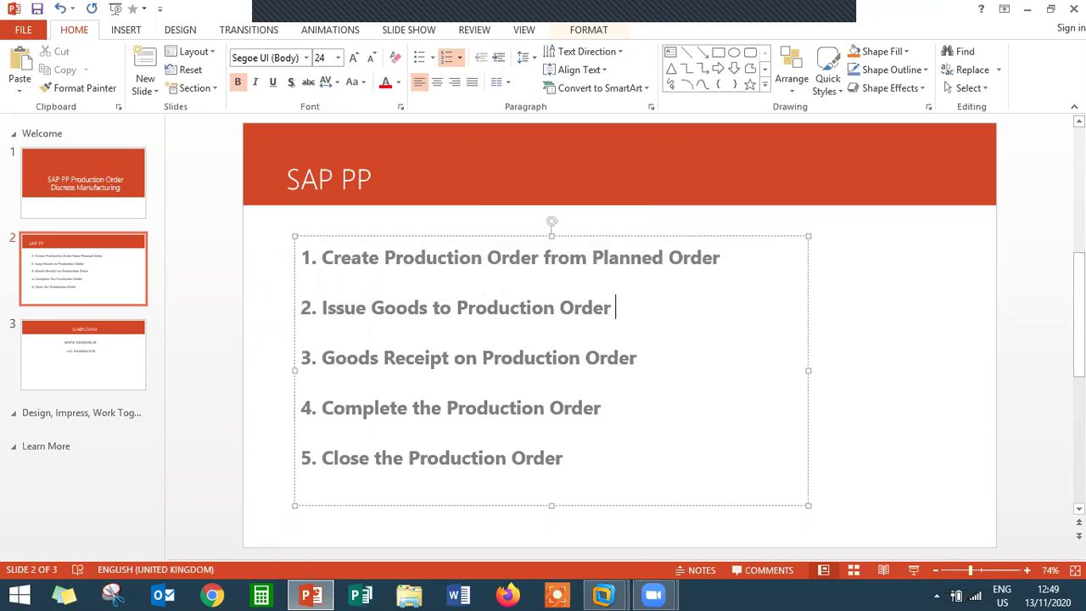
type("Raw Material")
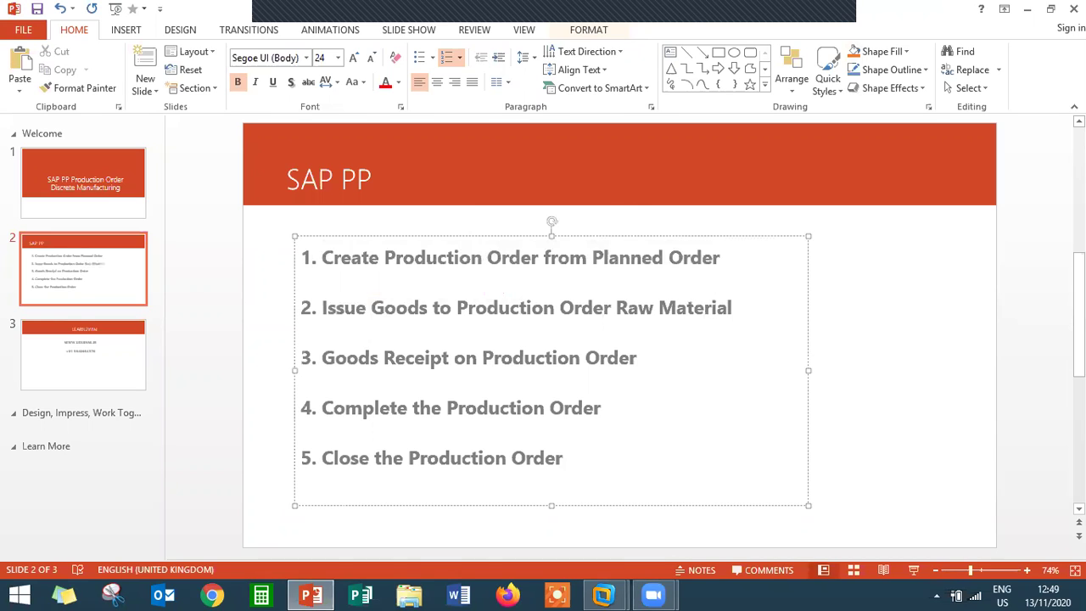
left_click(637, 357)
type("for finished ")
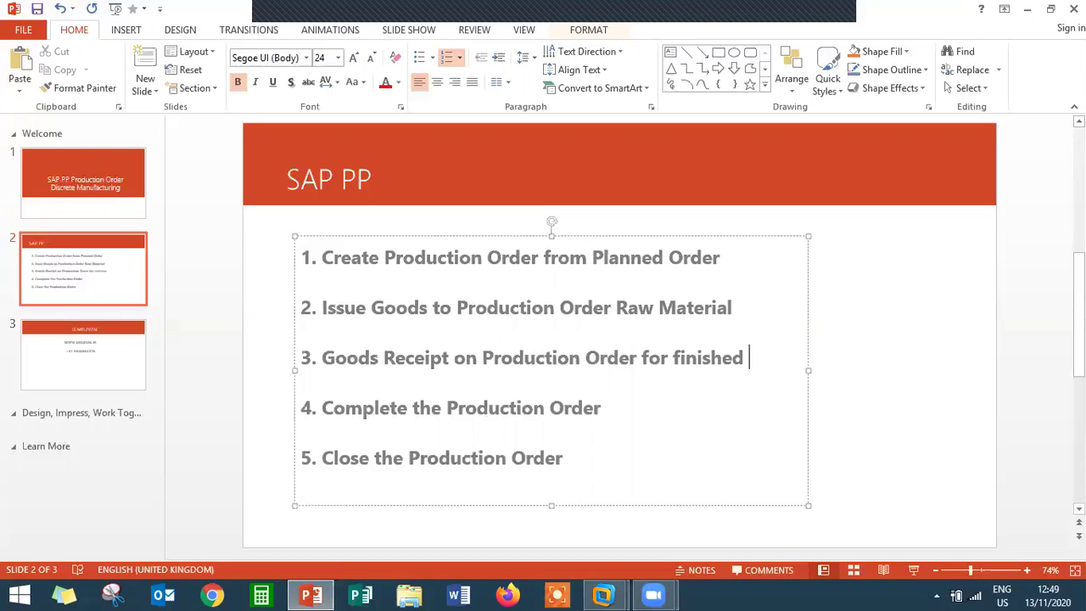
type("goods")
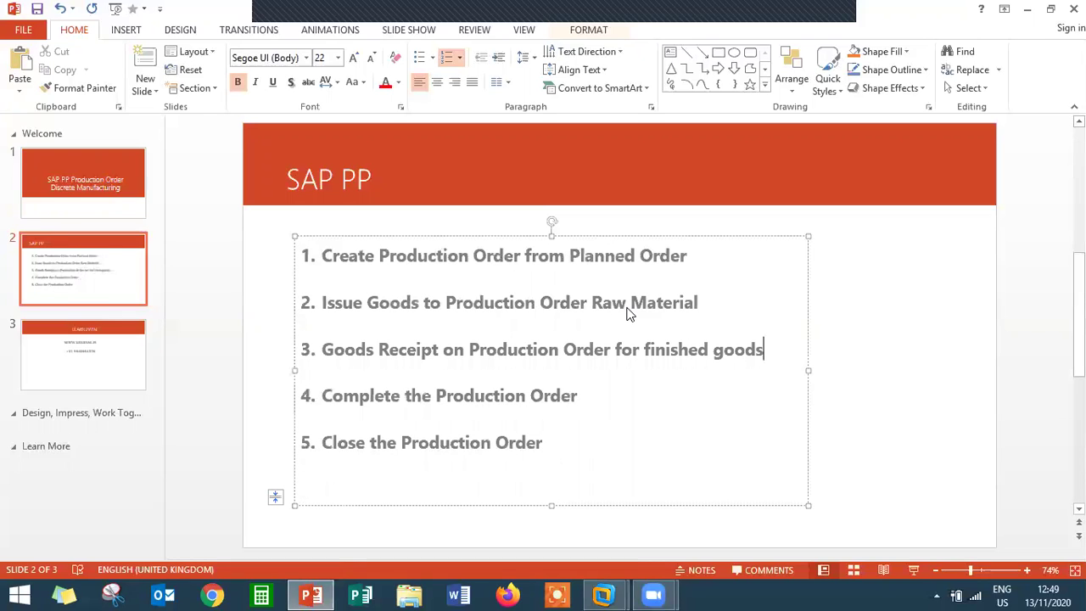